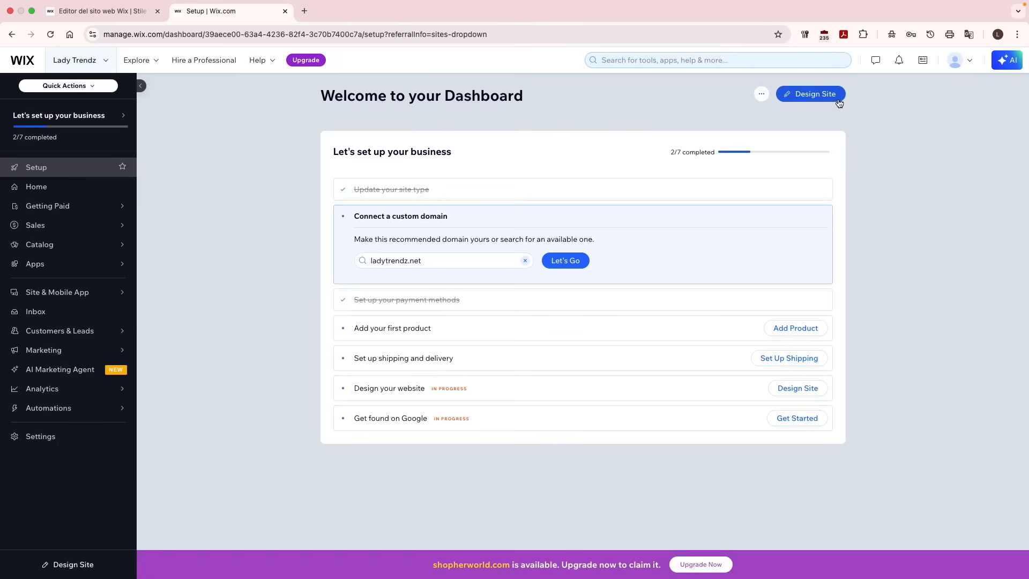
# Start designing the site, review the generated page preview from top to footer, and continue with this design.
pyautogui.click(814, 94)
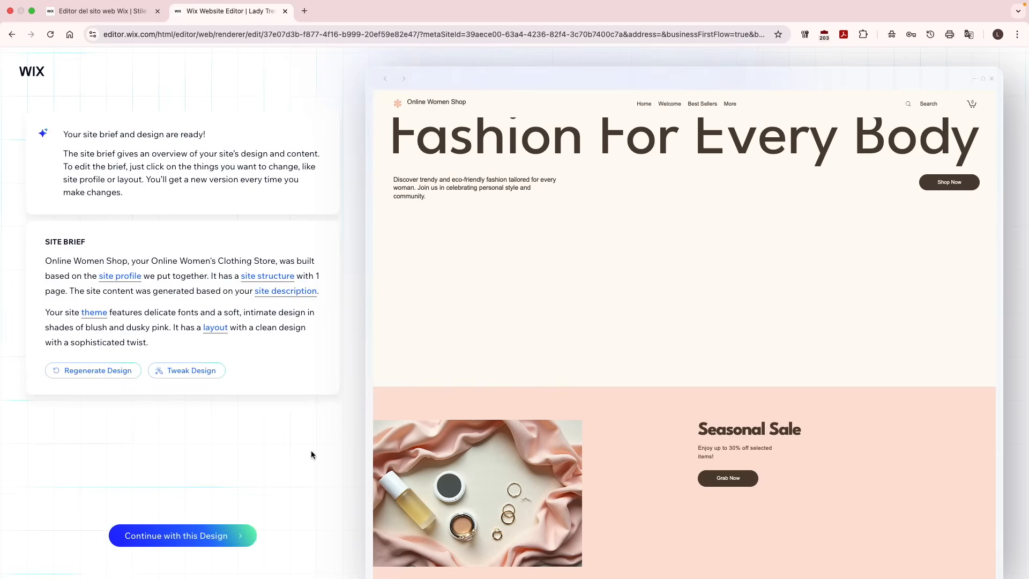
pyautogui.scroll(-15, 709, 396)
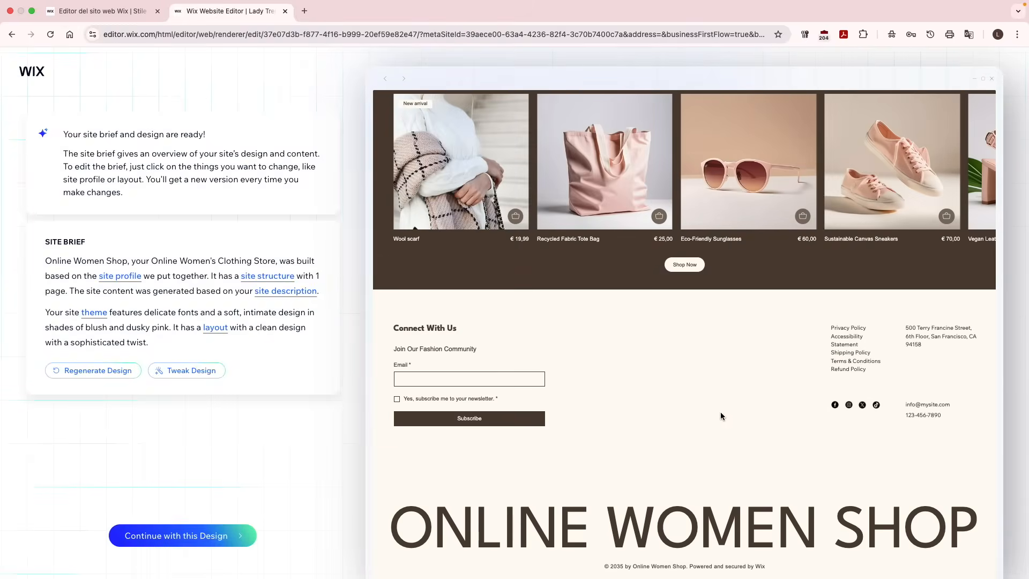
pyautogui.scroll(3, 720, 412)
pyautogui.scroll(10, 752, 300)
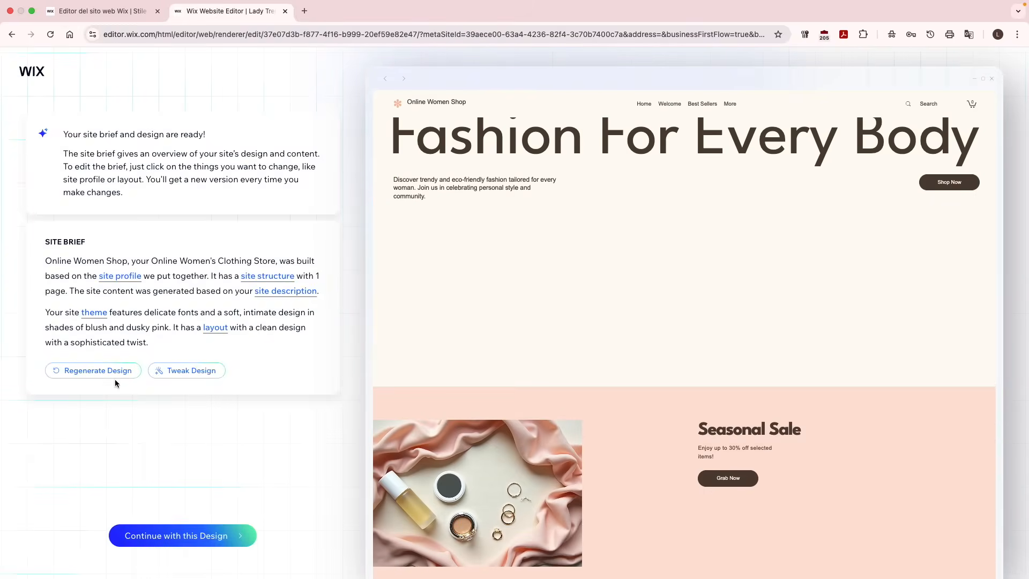
pyautogui.click(241, 535)
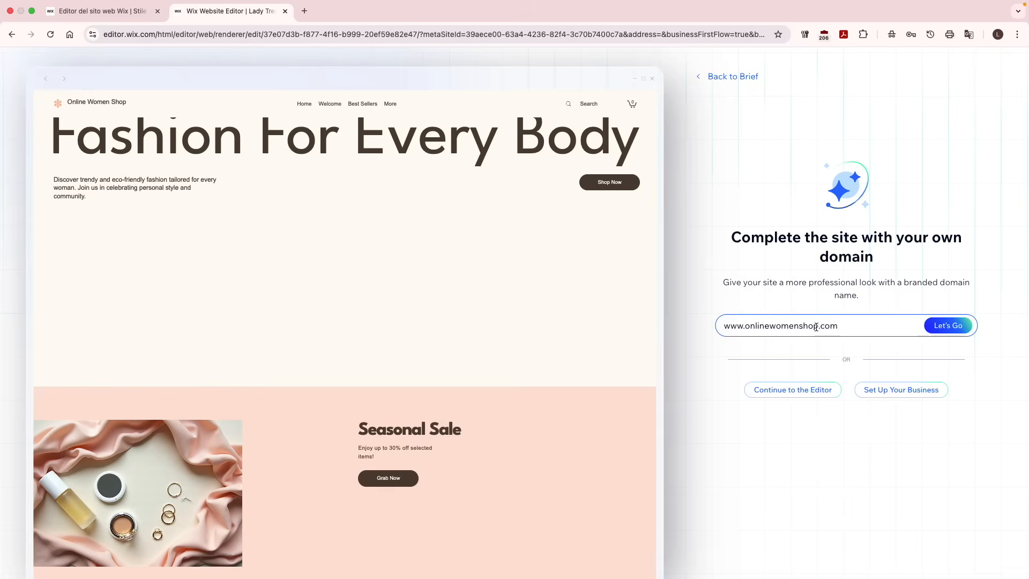
# Replace the name in the suggested custom domain with "ladytrendz" and submit it.
pyautogui.click(750, 326)
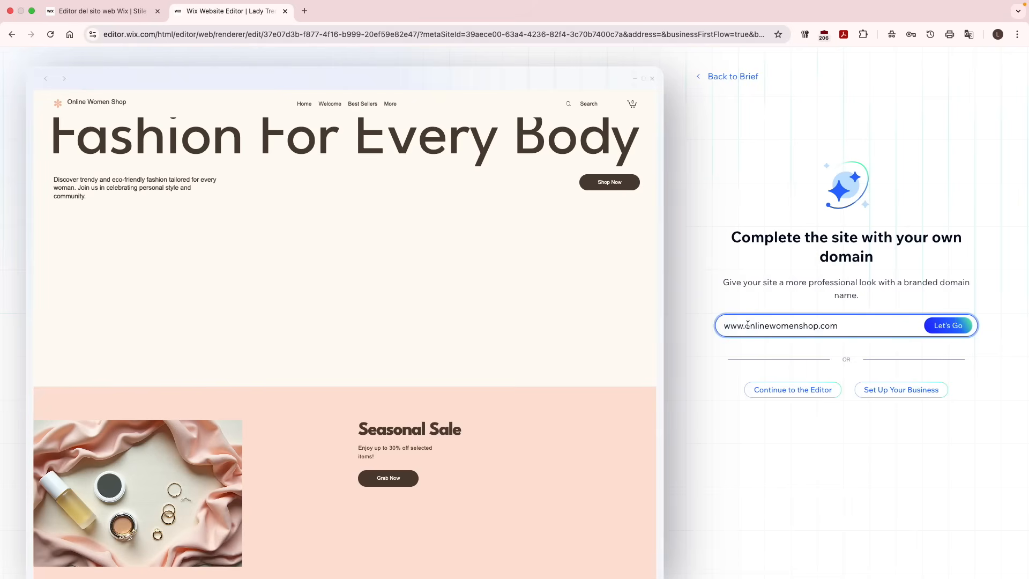
pyautogui.moveTo(818, 325); pyautogui.dragTo(740, 326)
pyautogui.write('ladytrendz')
pyautogui.click(963, 328)
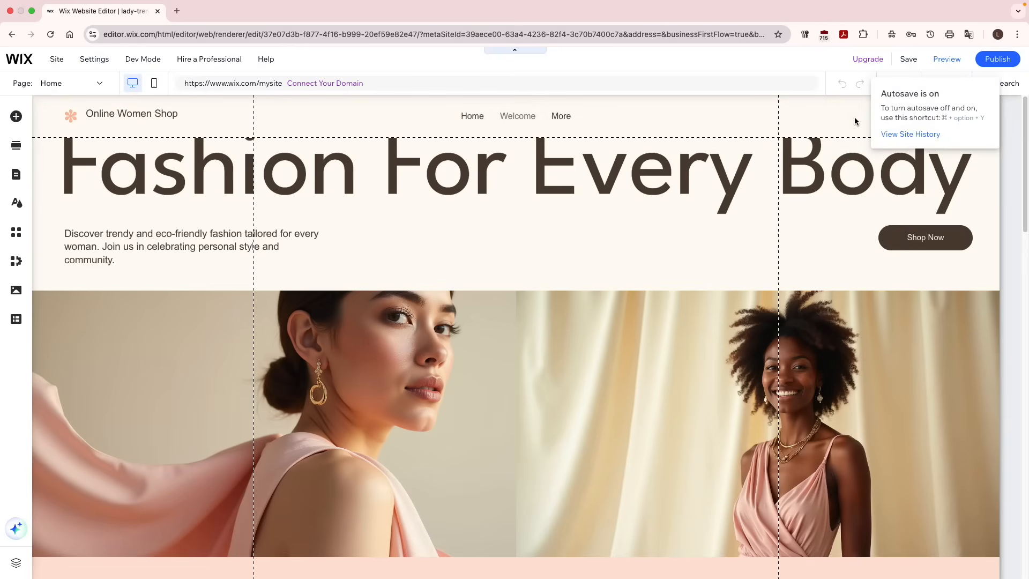
# Look through the whole home page, from the header and Welcome section down to the Featured Picks and footer.
pyautogui.scroll(-10, 880, 252)
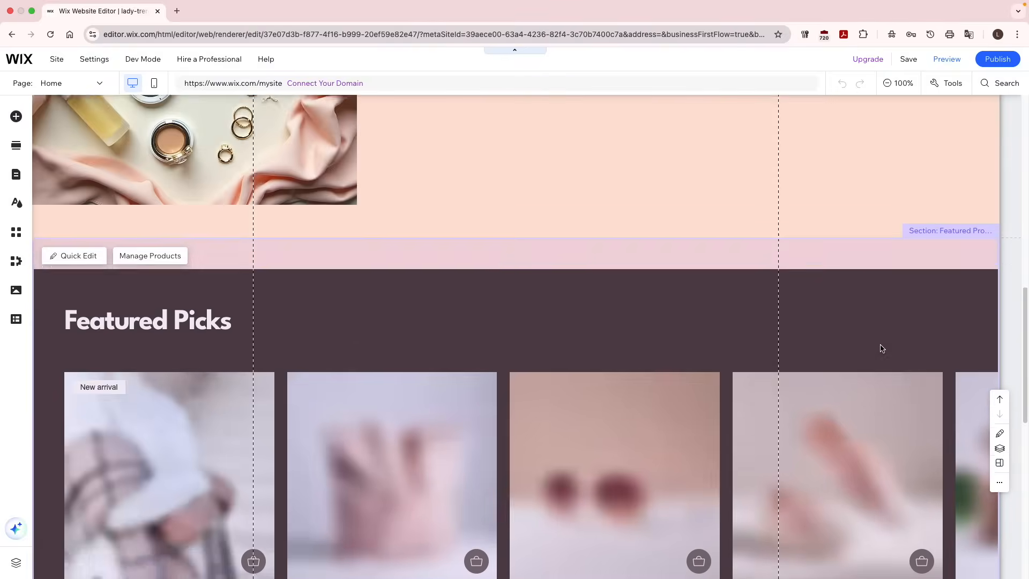
pyautogui.scroll(-7, 881, 349)
pyautogui.scroll(-5, 804, 333)
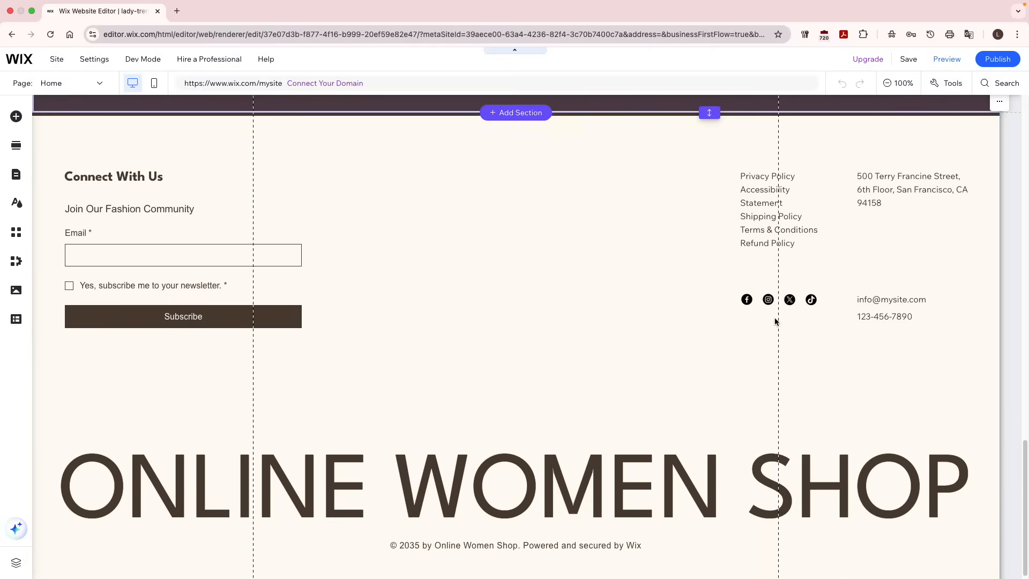
pyautogui.scroll(20, 775, 321)
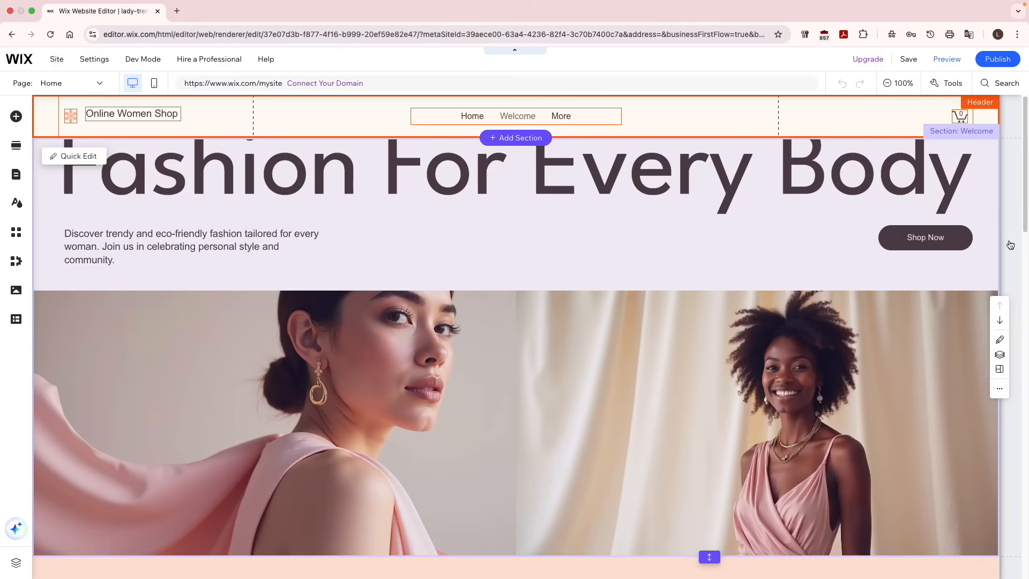
pyautogui.scroll(-20, 1010, 245)
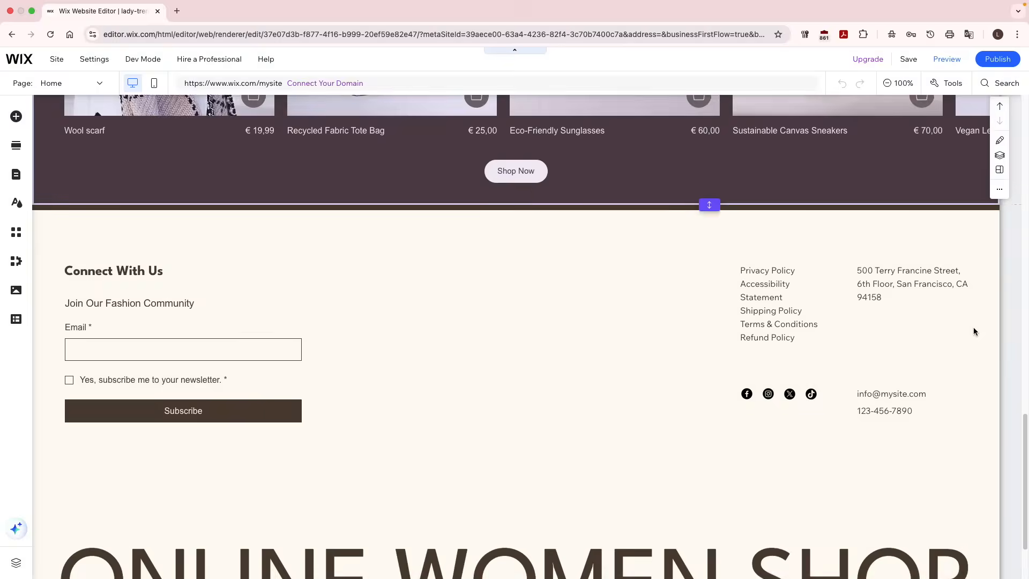
pyautogui.scroll(-2, 974, 331)
pyautogui.scroll(20, 876, 363)
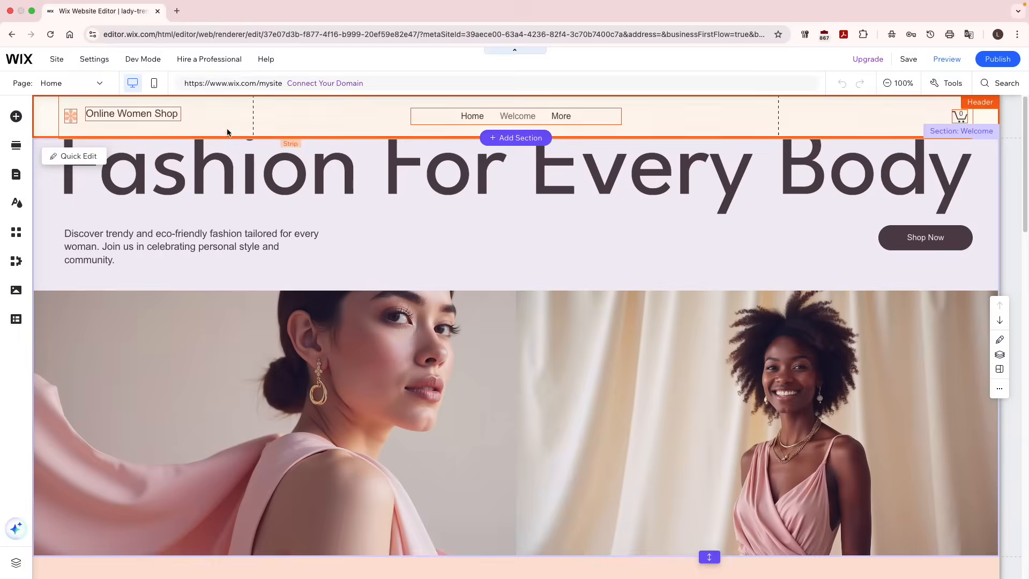
# Change the site title text in the header to "Lady Trendz".
pyautogui.click(129, 114)
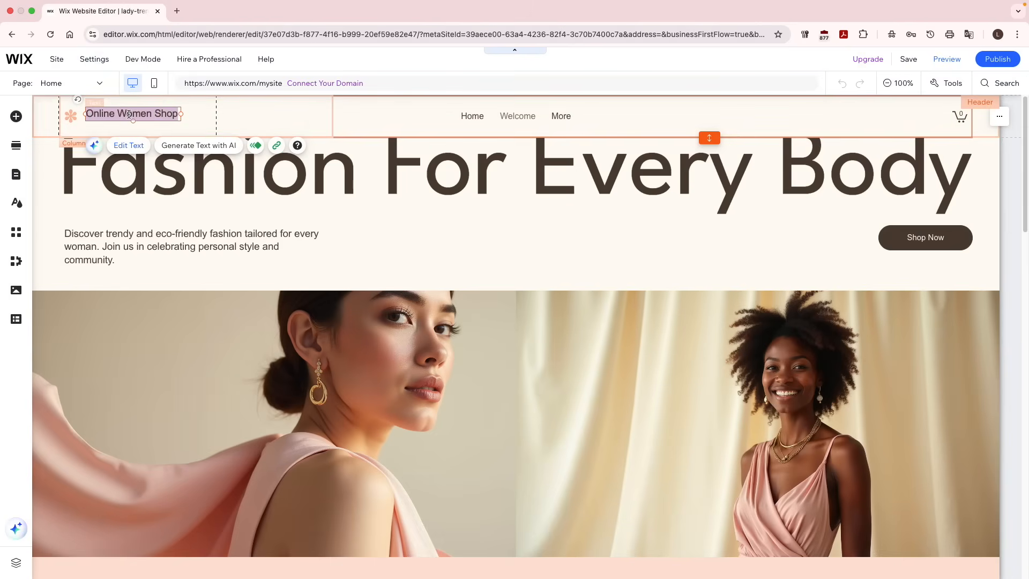
pyautogui.write('Lad')
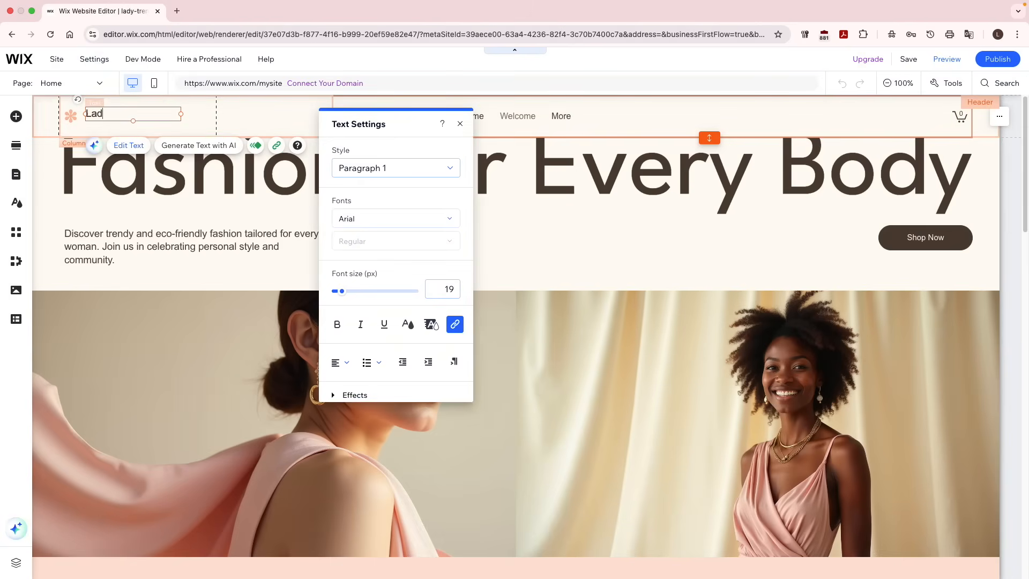
pyautogui.write('y Trends')
pyautogui.press('BackSpace')
pyautogui.write('z')
# Set the font of the header's site title to Bitter.
pyautogui.click(419, 169)
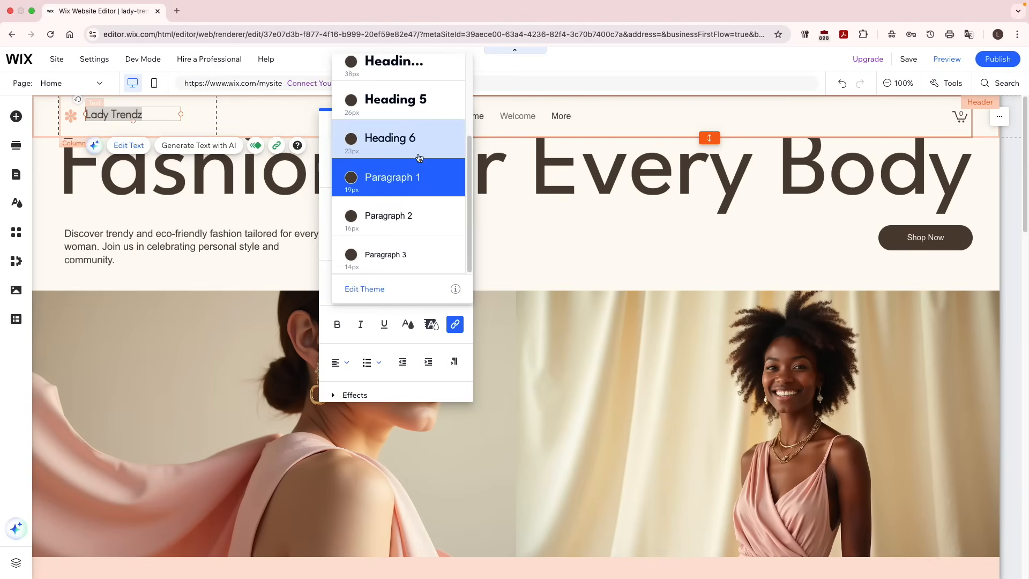
pyautogui.click(413, 172)
pyautogui.click(409, 221)
pyautogui.click(389, 387)
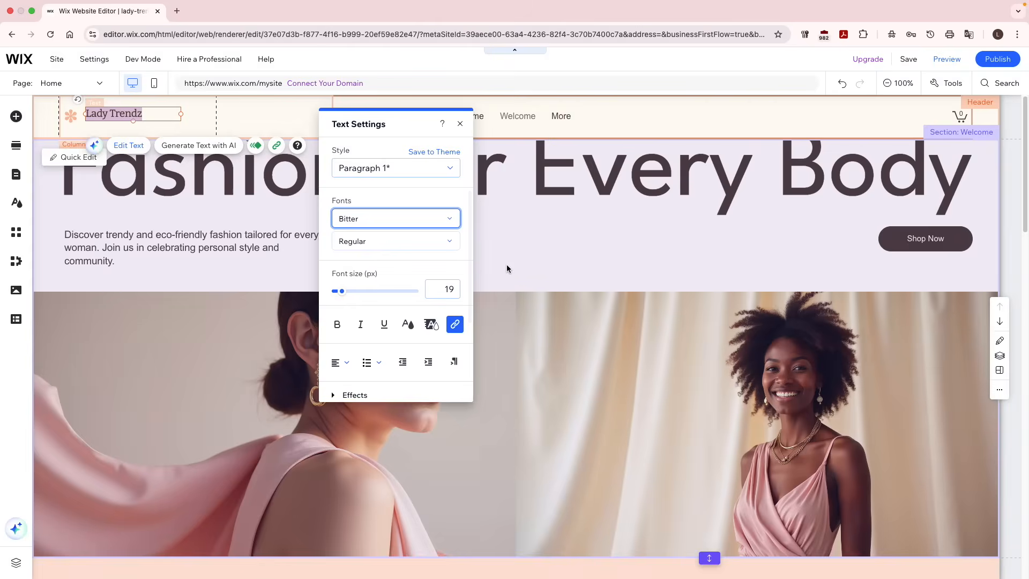
pyautogui.click(506, 265)
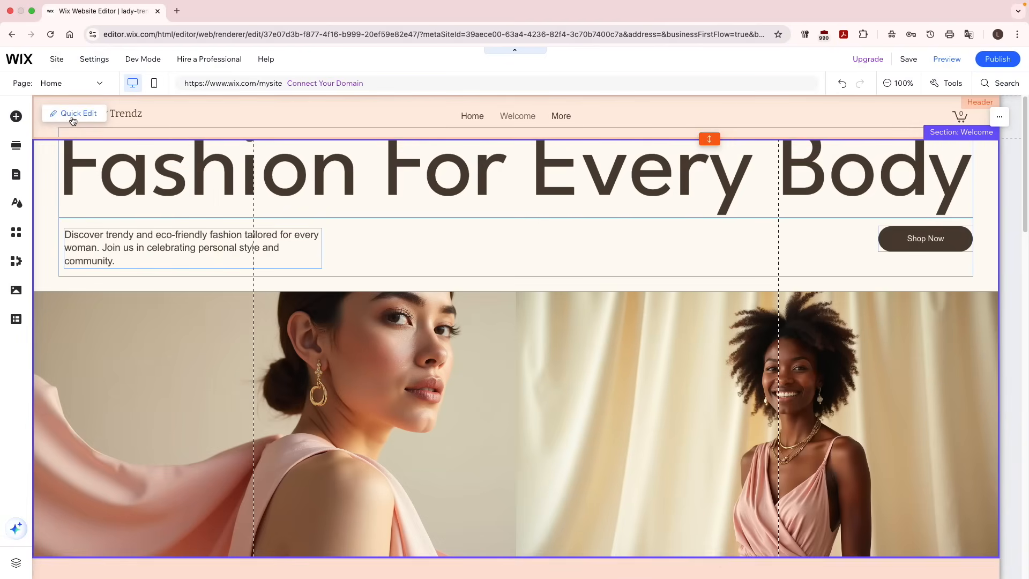
# Replace the header's flower vector art with the Perfume illustration, found by searching the Wix media for "fashion".
pyautogui.click(73, 117)
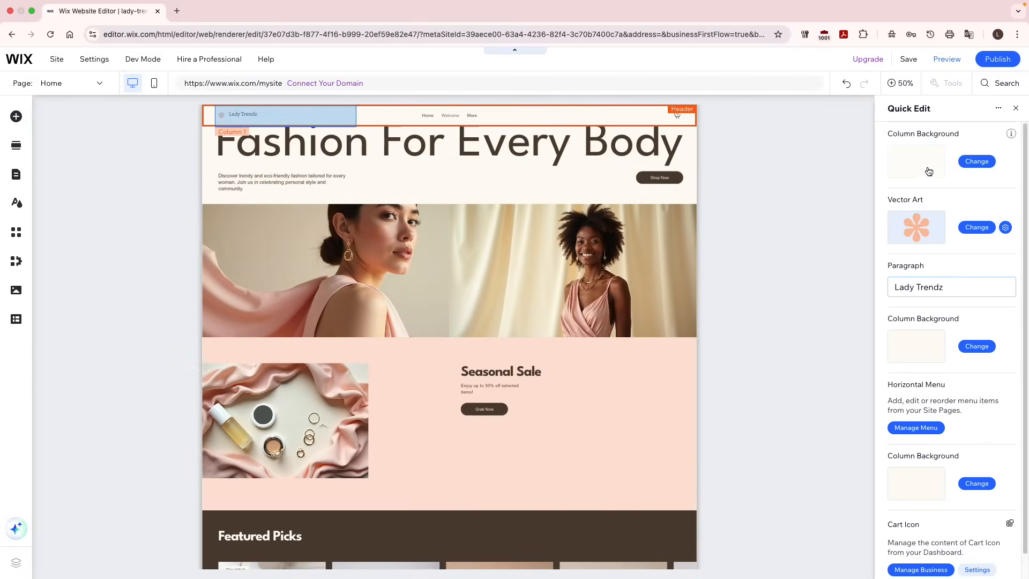
pyautogui.click(990, 230)
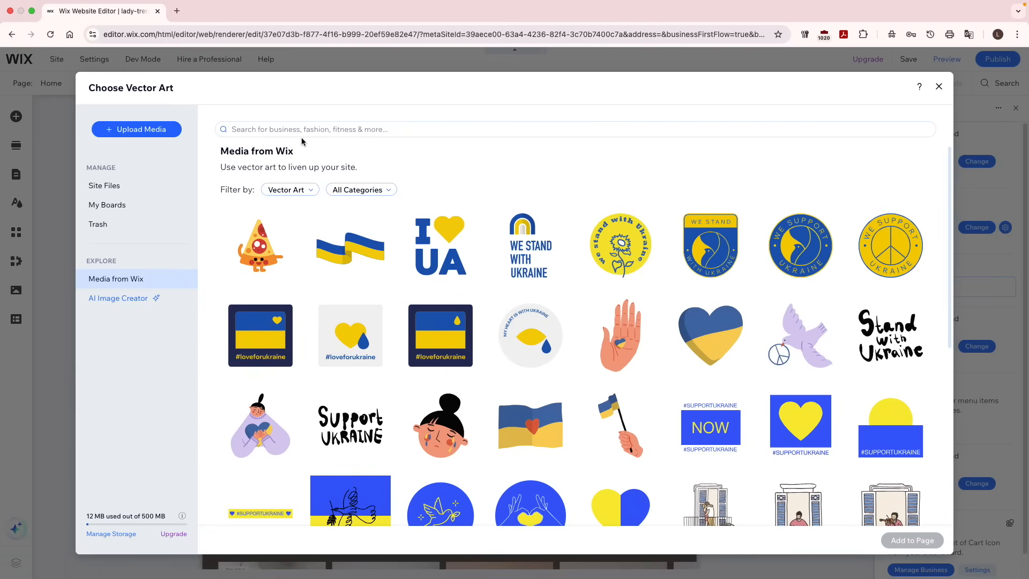
pyautogui.click(408, 133)
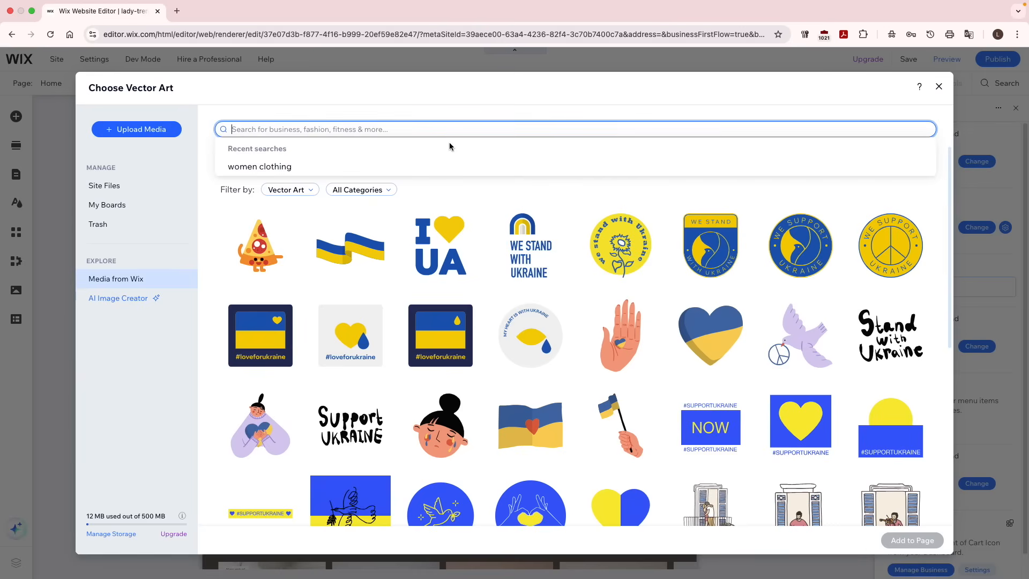
pyautogui.write('fashion')
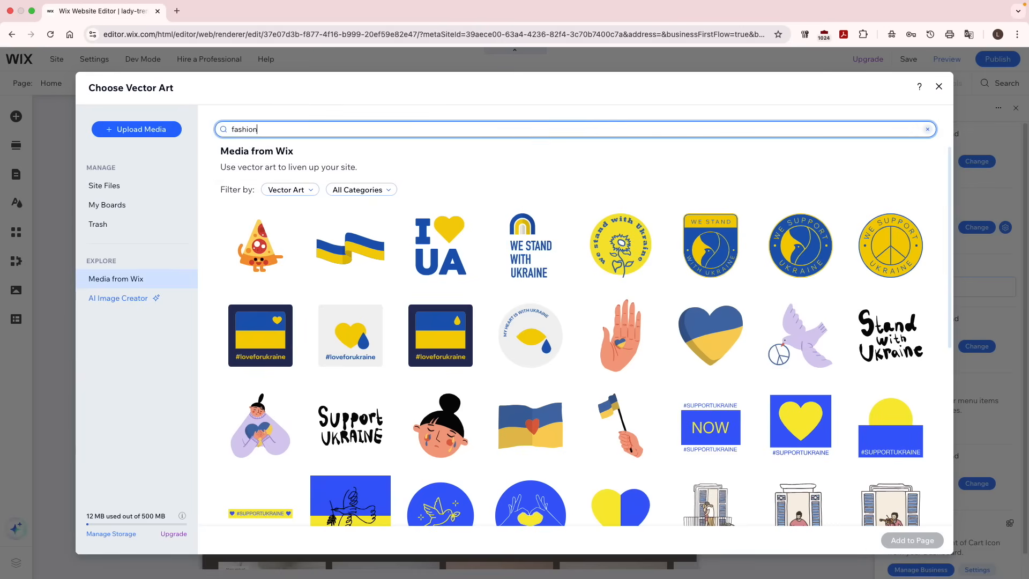
pyautogui.press('Return')
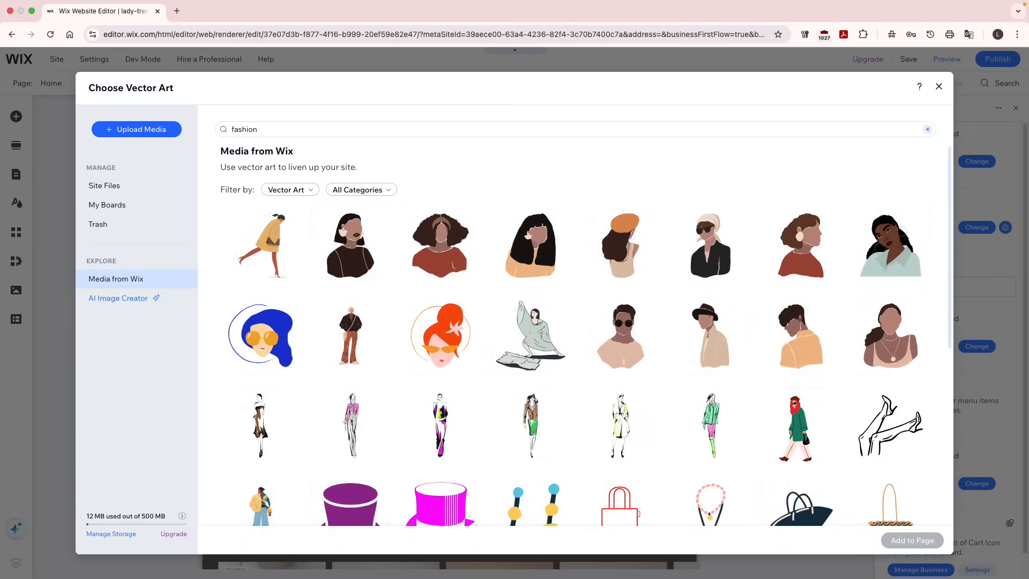
pyautogui.scroll(-10, 697, 279)
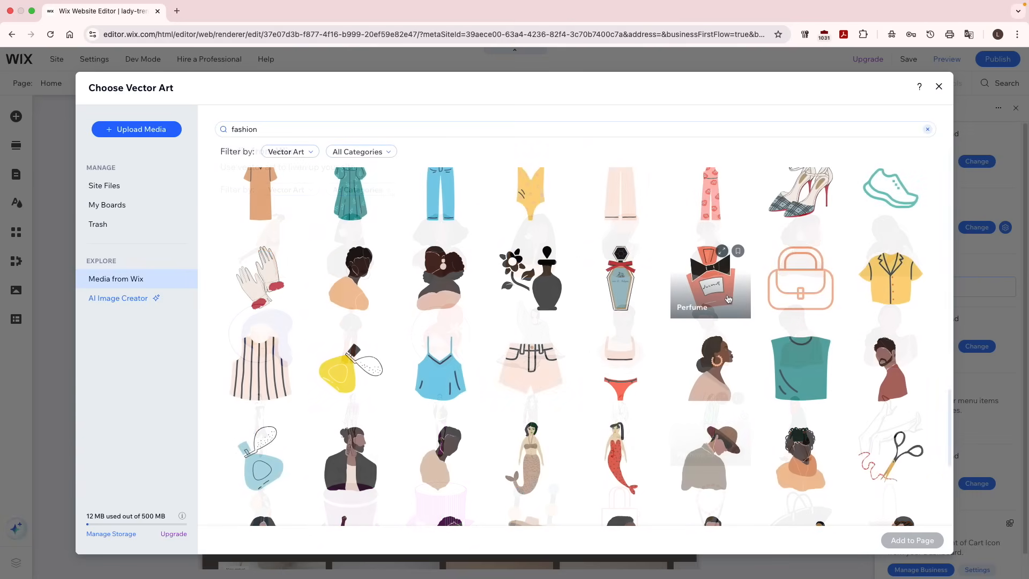
pyautogui.click(710, 277)
pyautogui.click(922, 539)
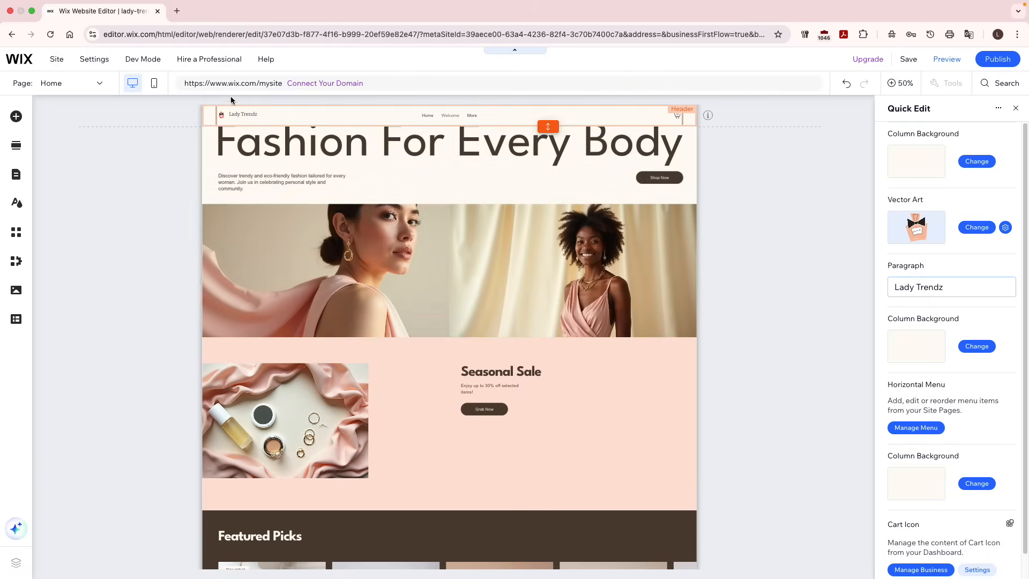
# Return the page to 100% zoom and enlarge the perfume icon beside the site title in the header.
pyautogui.click(902, 84)
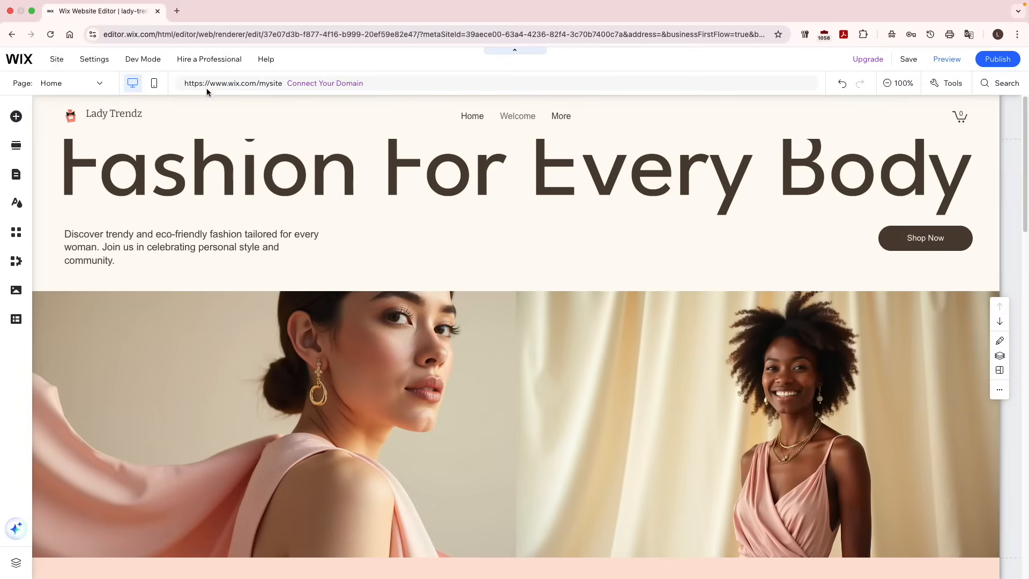
pyautogui.click(70, 115)
pyautogui.moveTo(70, 115); pyautogui.dragTo(115, 121)
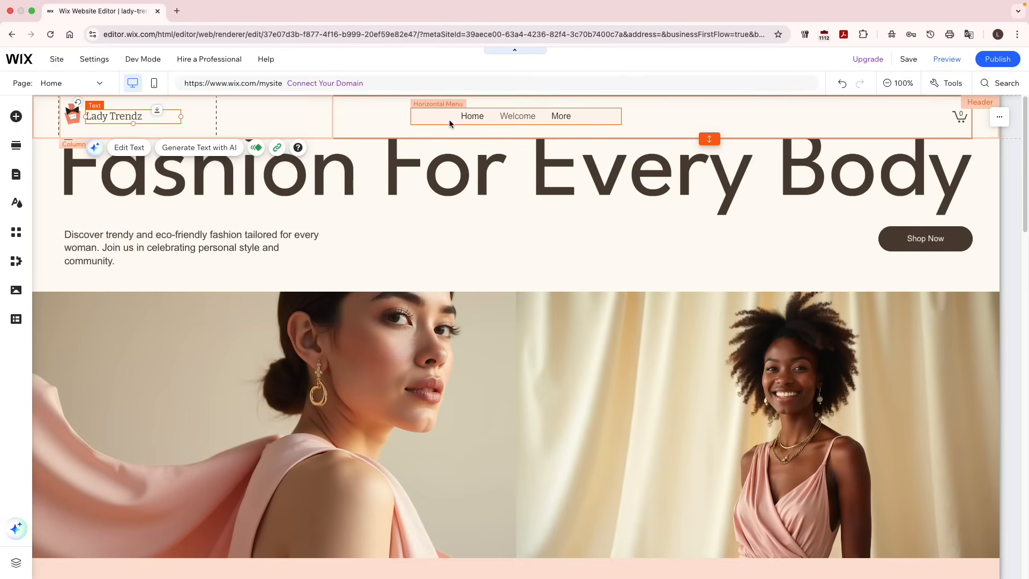
# Add a Heading 6 text below the Welcome section's main title, reading "Fashion is unique".
pyautogui.click(15, 117)
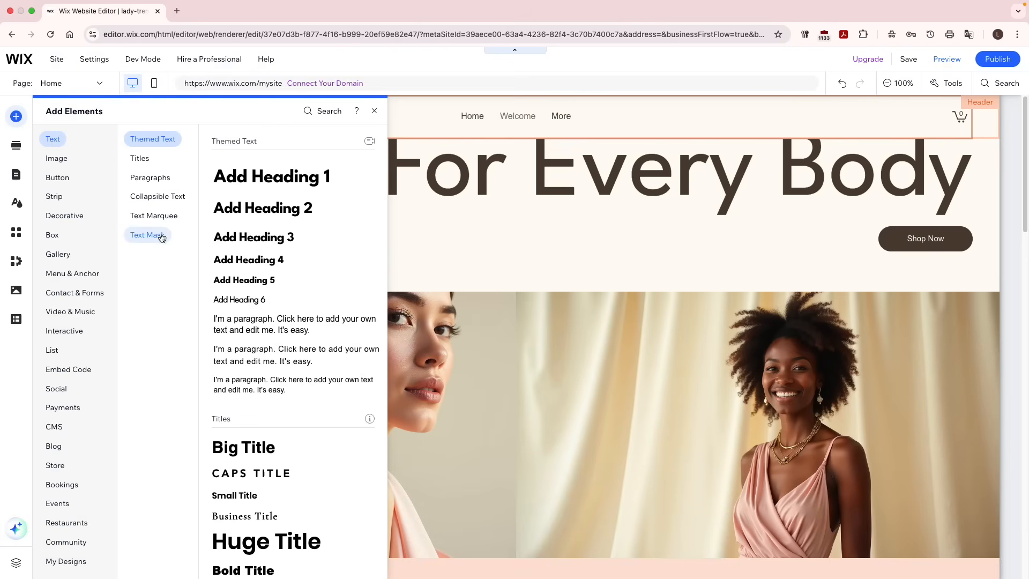
pyautogui.click(254, 298)
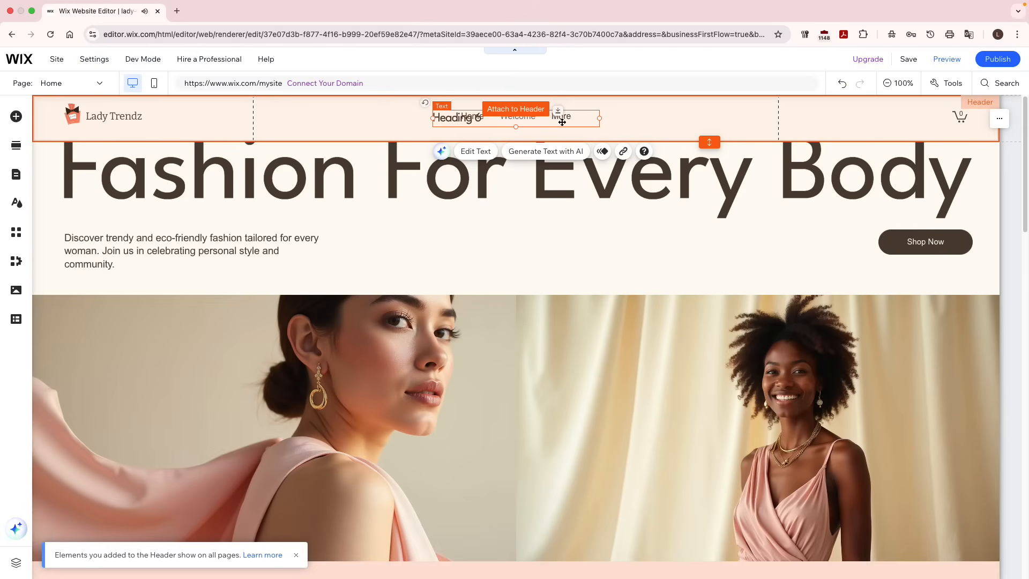
pyautogui.moveTo(565, 123); pyautogui.dragTo(572, 211)
pyautogui.write('Fashion is uniq')
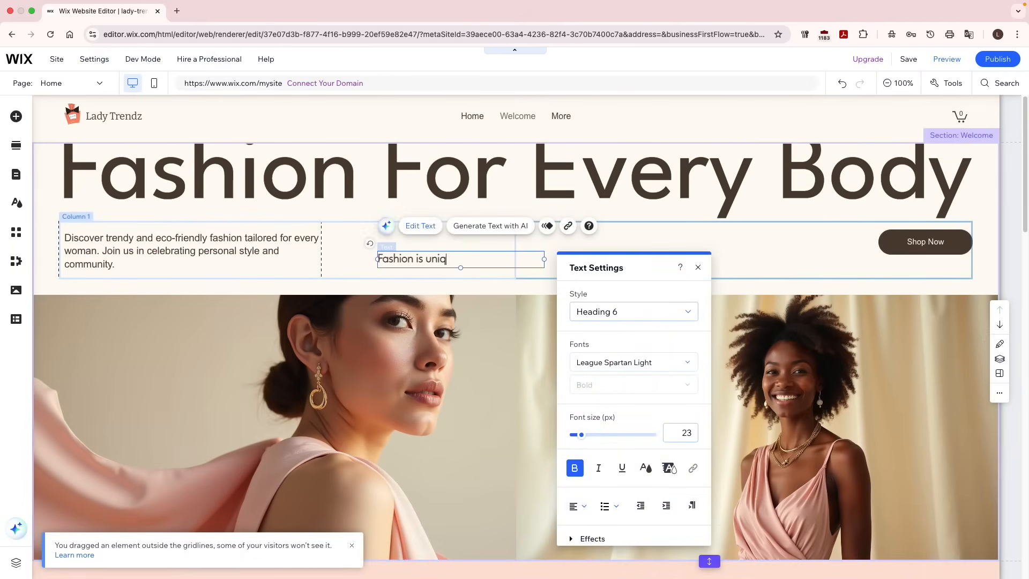
pyautogui.write('ue')
# Browse the image, button, strip, box, gallery and decorative elements that can be added to the page.
pyautogui.click(56, 160)
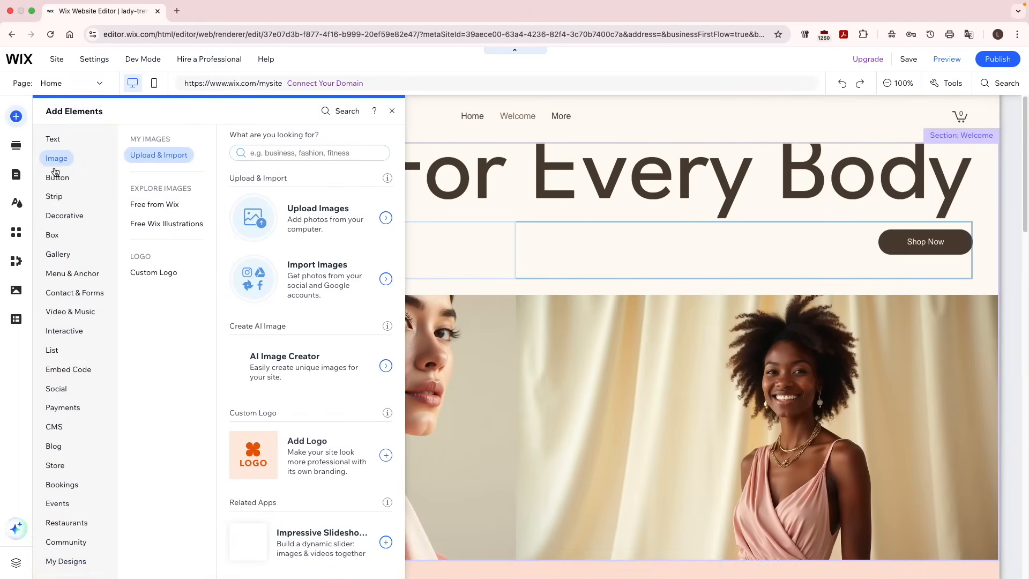
pyautogui.click(57, 177)
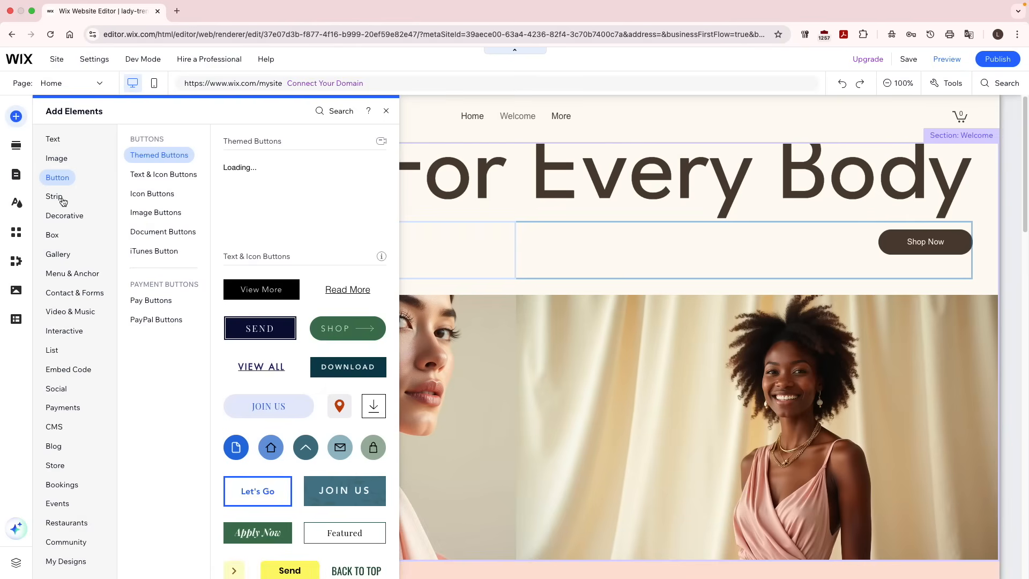
pyautogui.click(54, 197)
pyautogui.click(52, 235)
pyautogui.click(57, 254)
pyautogui.click(60, 230)
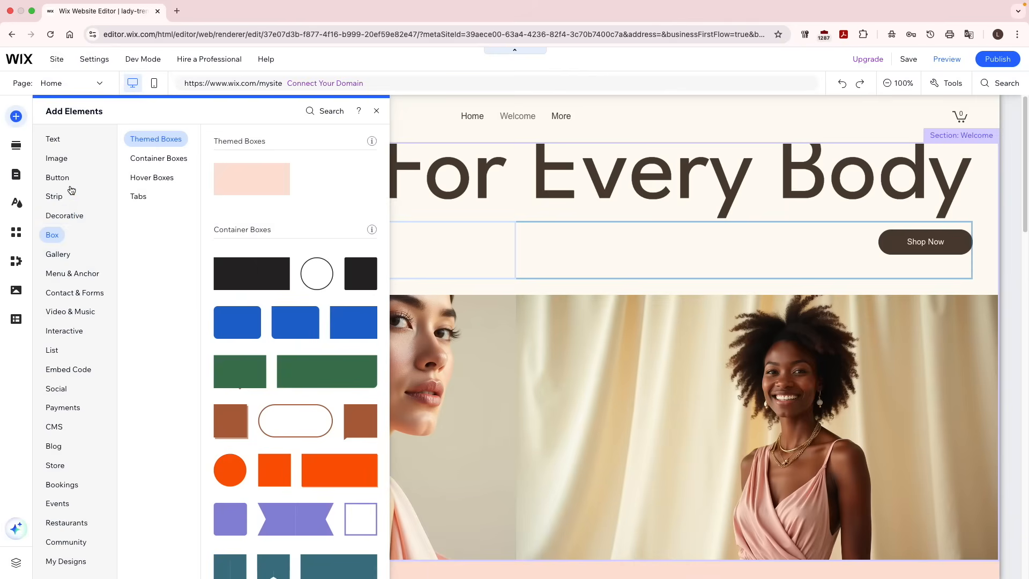
pyautogui.click(64, 215)
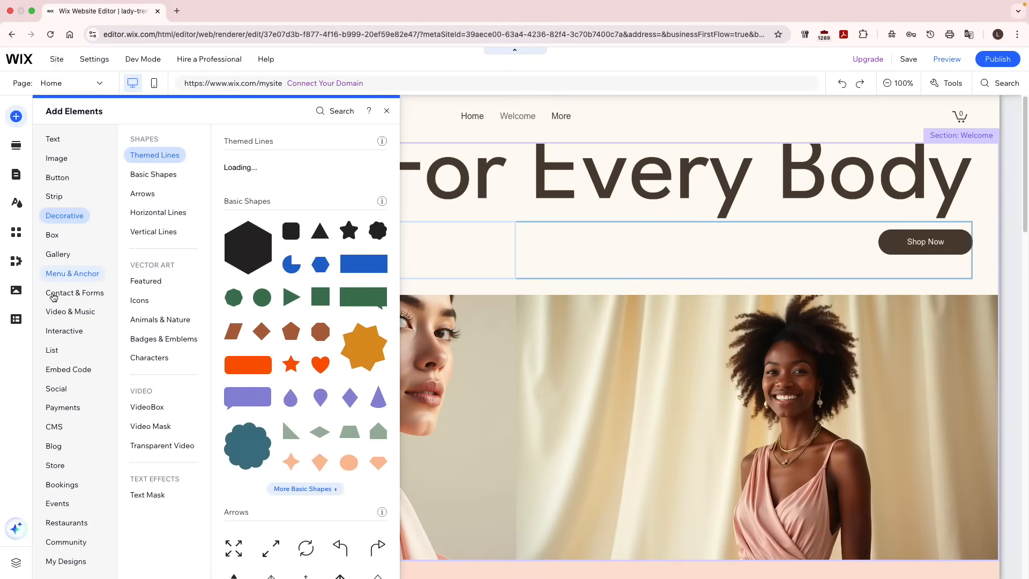
# Try placing a themed horizontal menu in the header, and undo the addition.
pyautogui.click(79, 270)
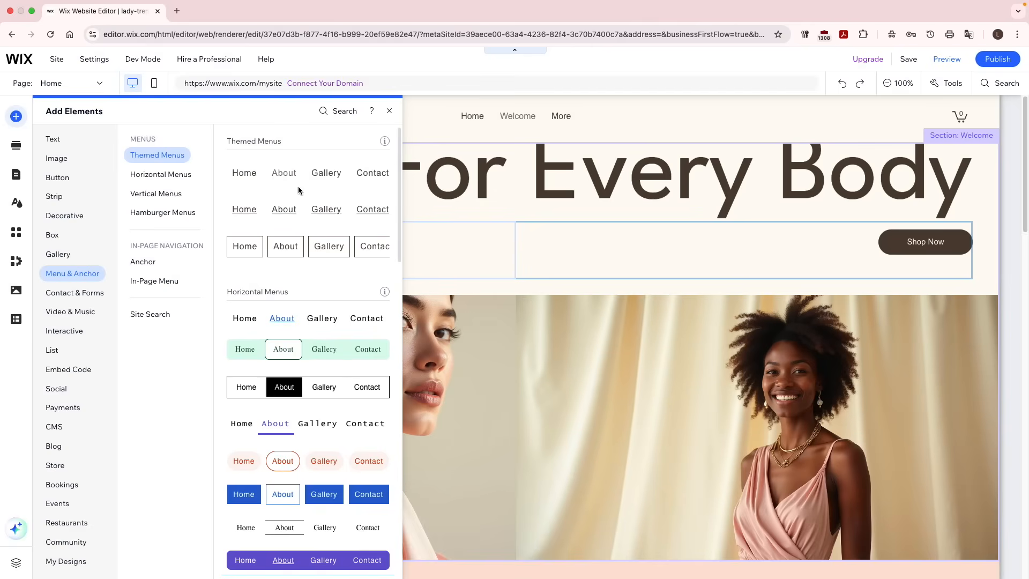
pyautogui.moveTo(289, 173); pyautogui.dragTo(482, 128)
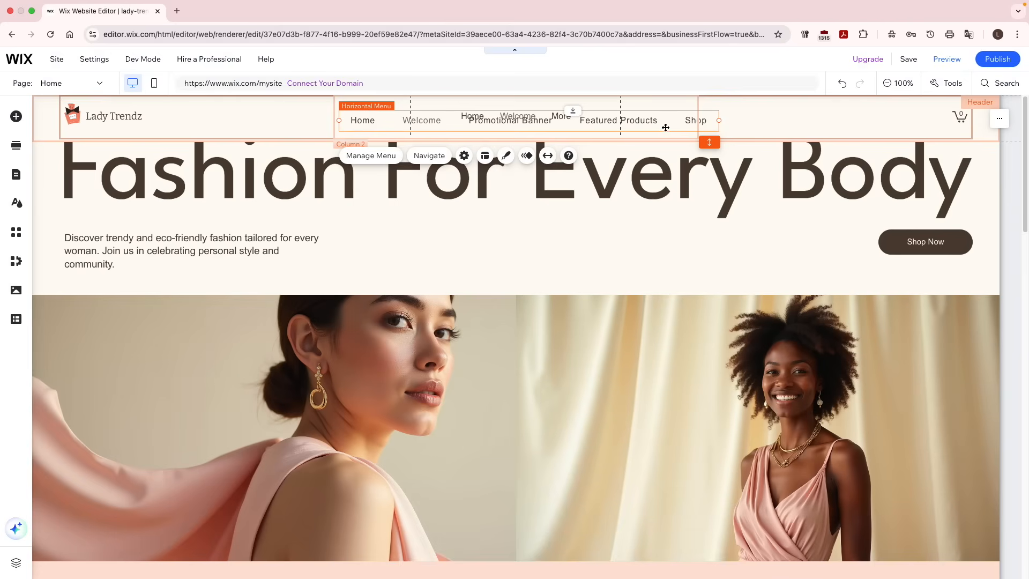
pyautogui.press('super+z')
# Try placing a themed arrow button in the Welcome section between the intro paragraph and Shop Now.
pyautogui.click(16, 116)
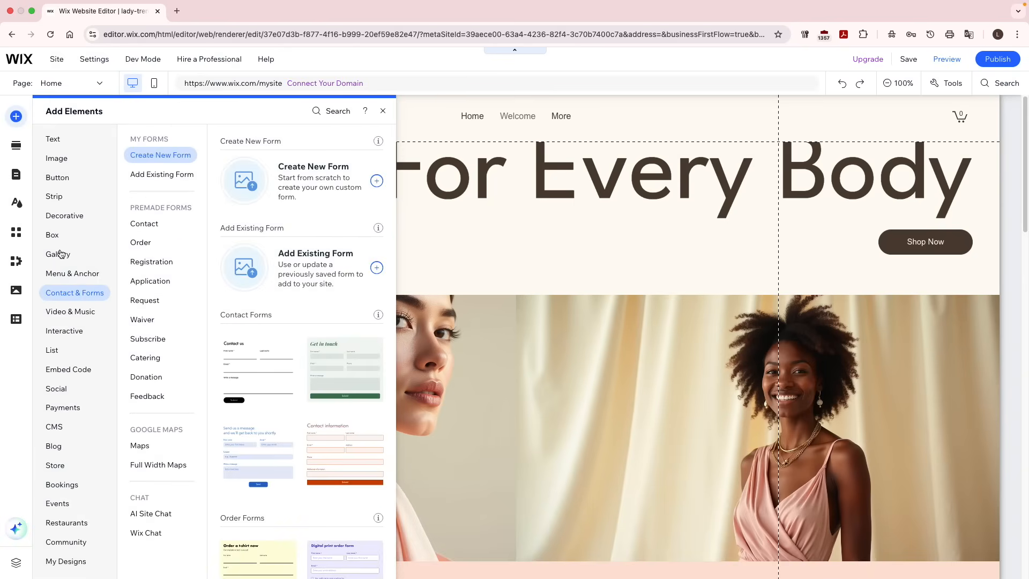
pyautogui.moveTo(57, 179)
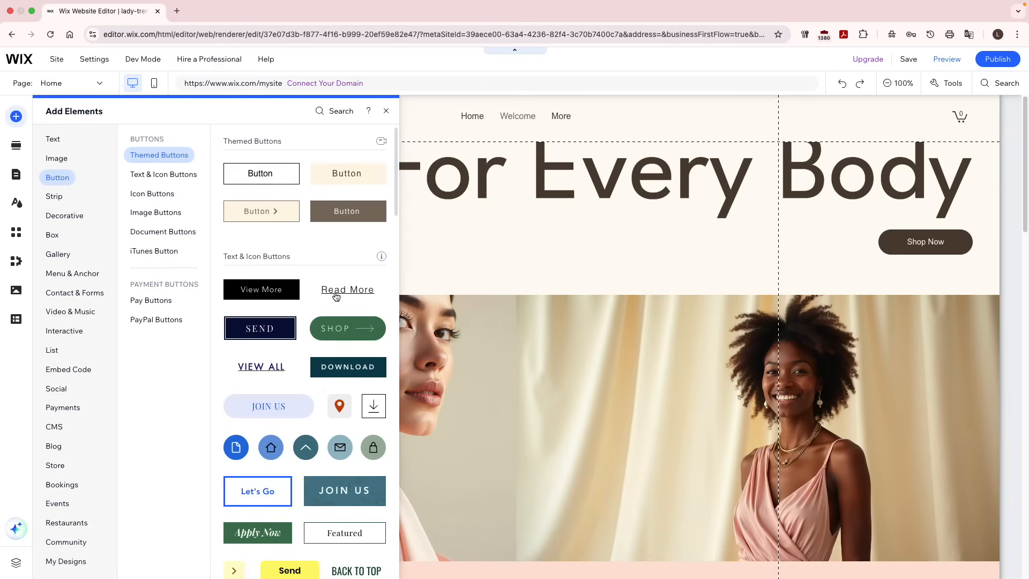
pyautogui.moveTo(271, 216); pyautogui.dragTo(625, 258)
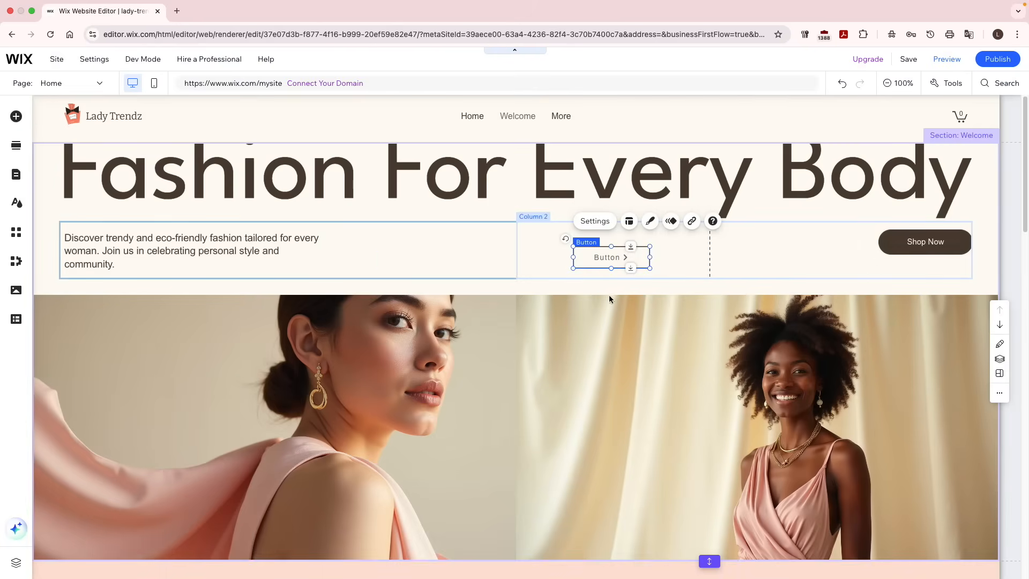
pyautogui.scroll(-1, 84, 394)
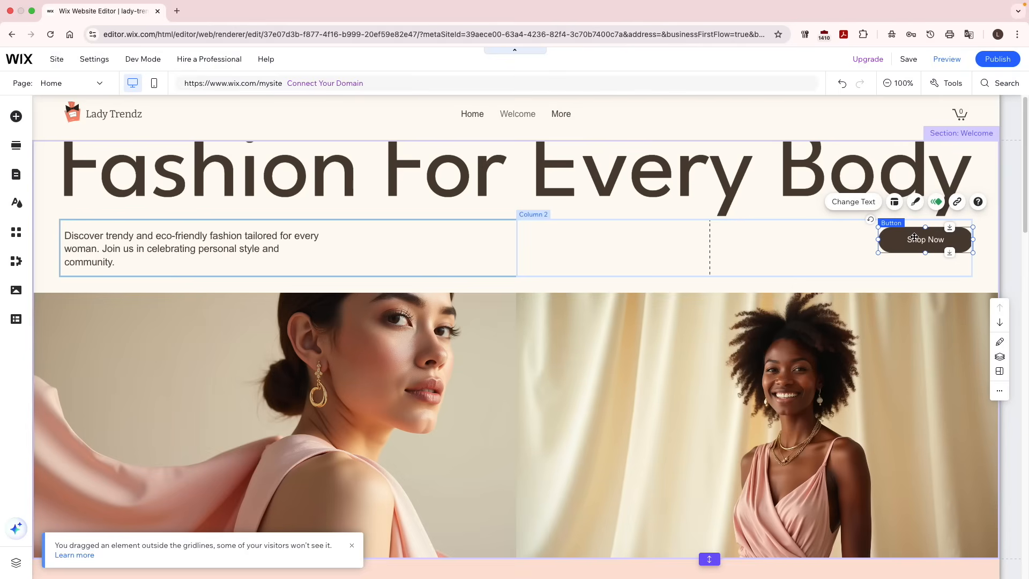
# Link the Welcome section's Shop Now button to a new About page created from the Grid template.
pyautogui.click(862, 202)
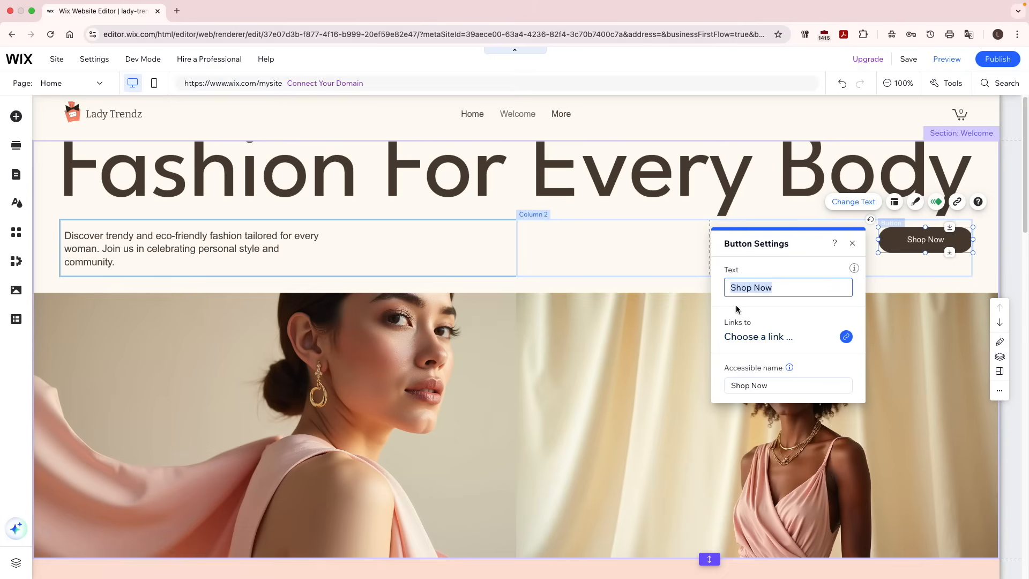
pyautogui.click(797, 339)
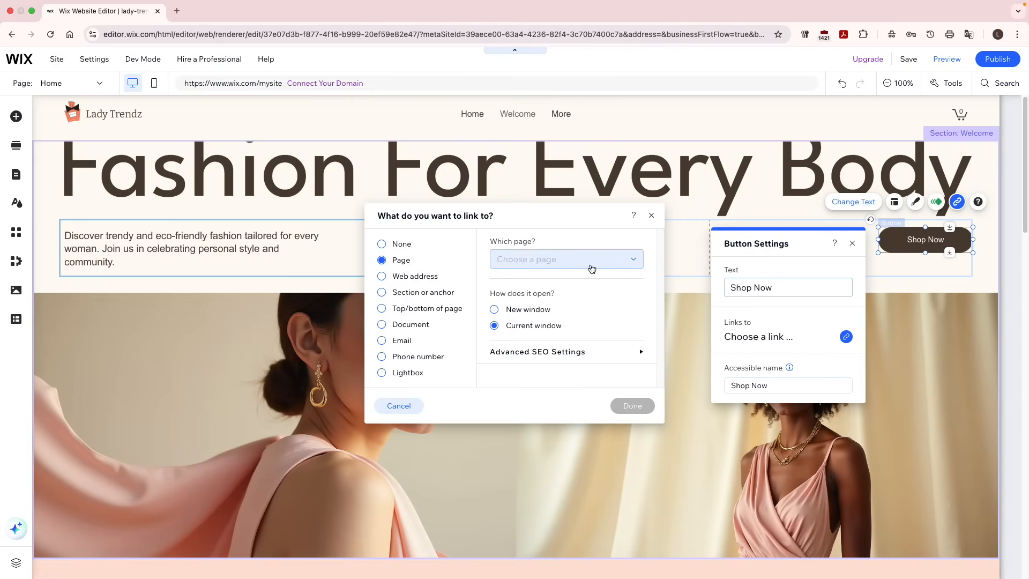
pyautogui.click(634, 259)
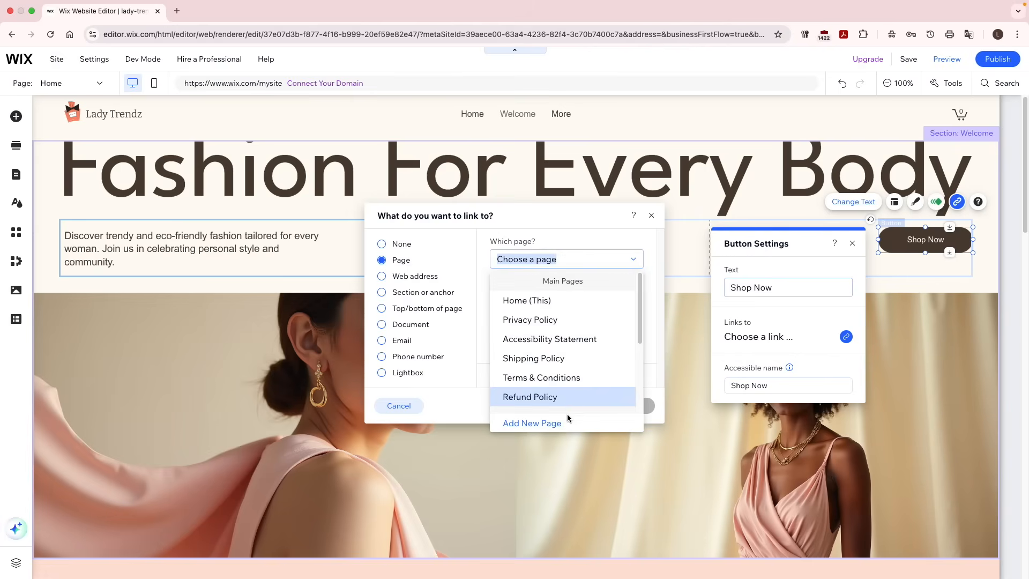
pyautogui.scroll(-3, 530, 363)
pyautogui.scroll(3, 530, 370)
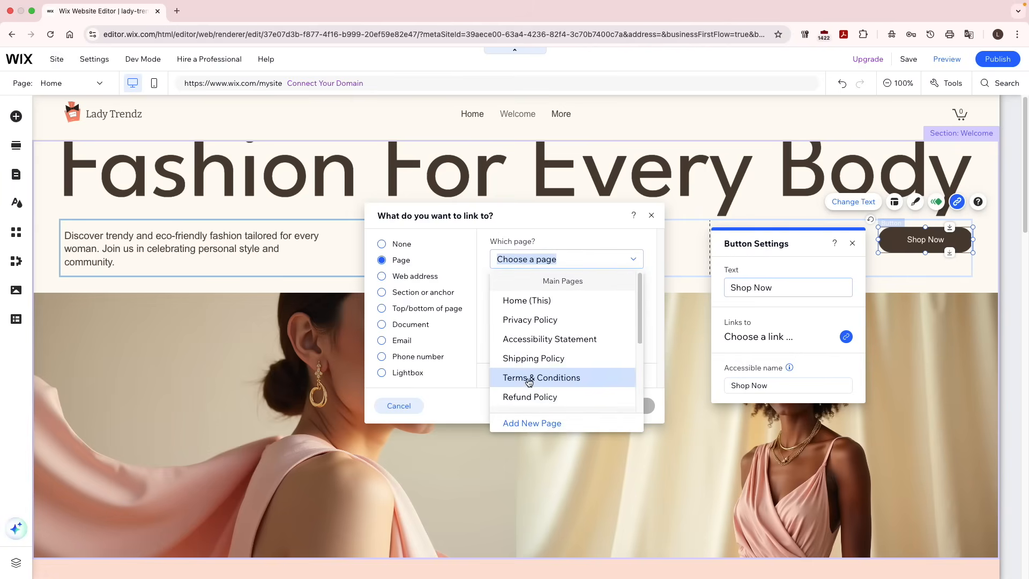
pyautogui.click(535, 422)
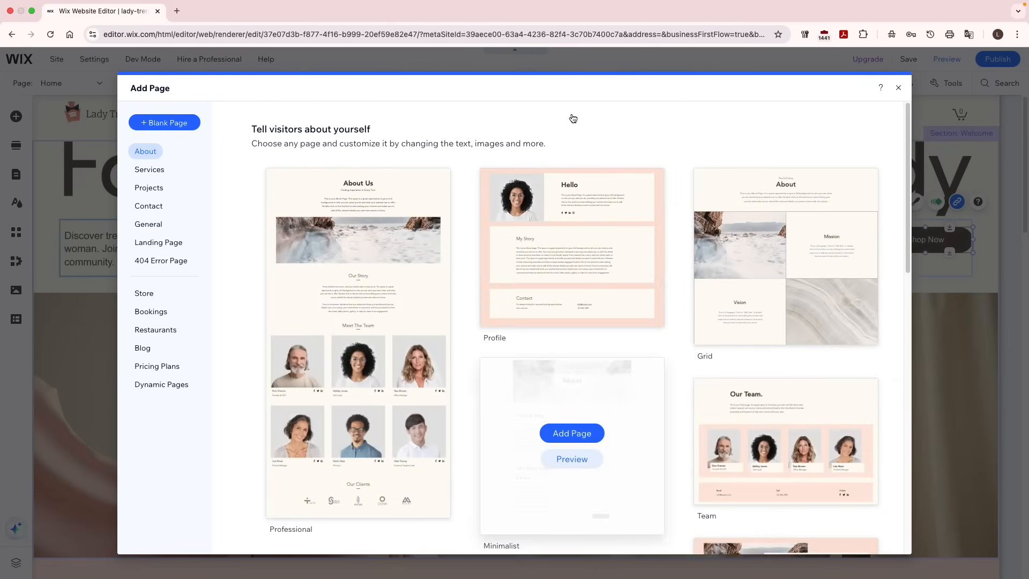
pyautogui.click(147, 155)
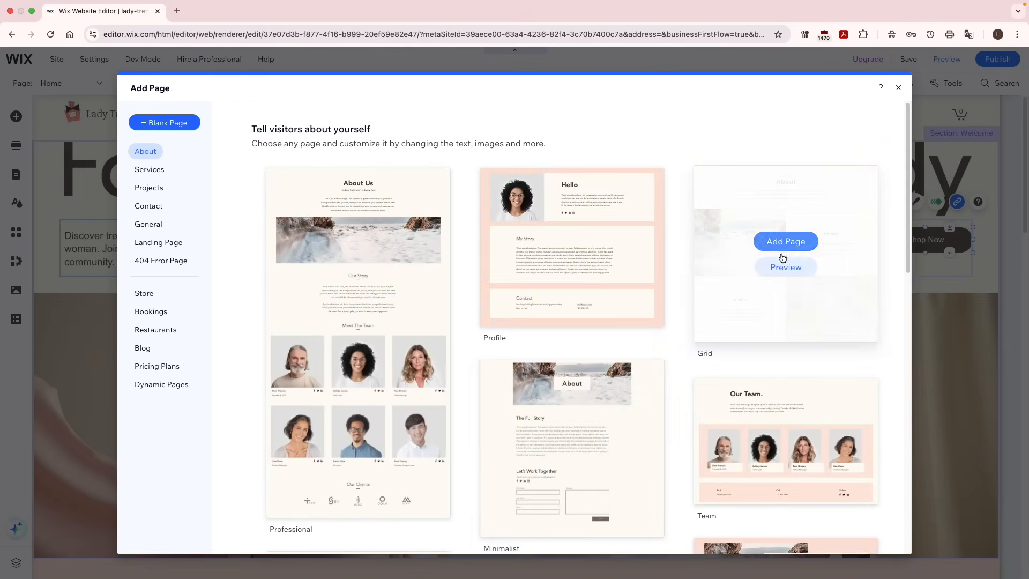
pyautogui.moveTo(782, 272)
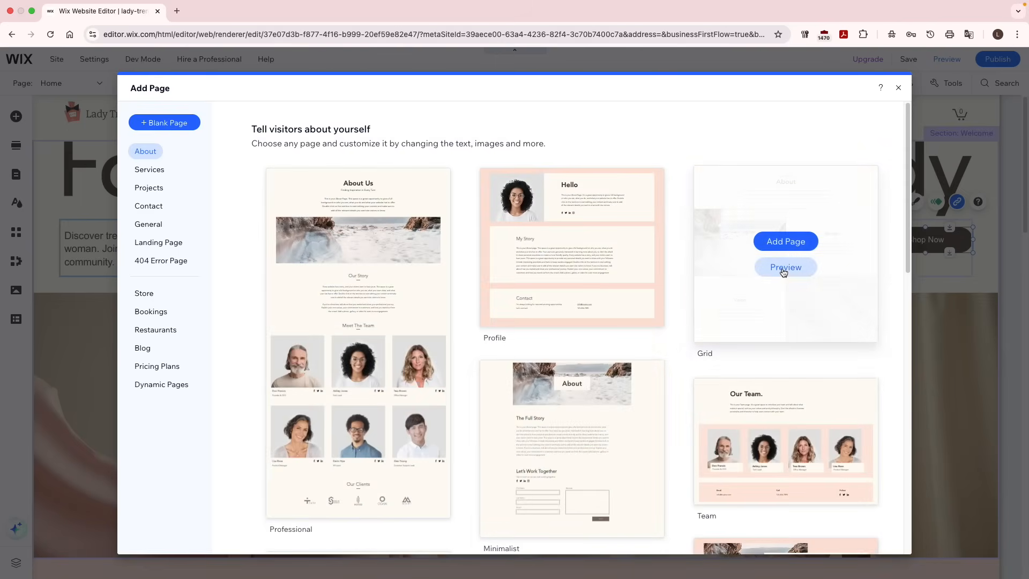
pyautogui.click(782, 241)
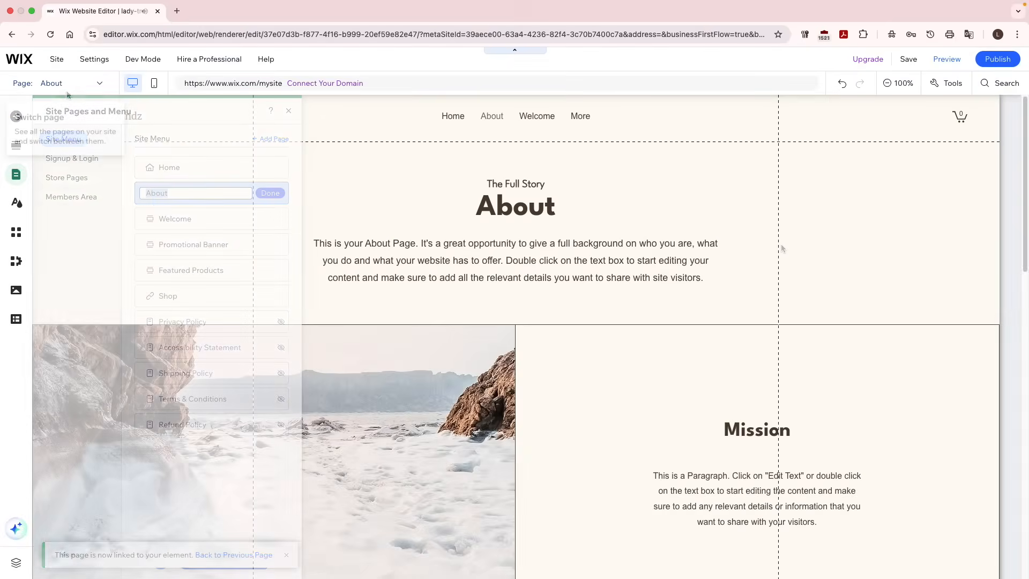
# Return to the Home page, preview the site, test the Shop Now link and look through the page it opens.
pyautogui.click(68, 91)
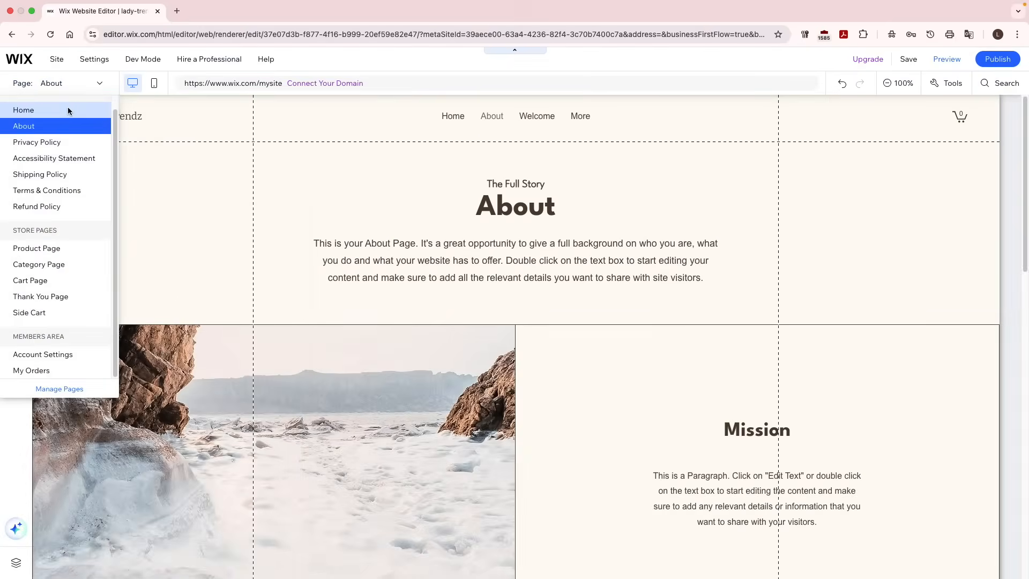
pyautogui.click(68, 110)
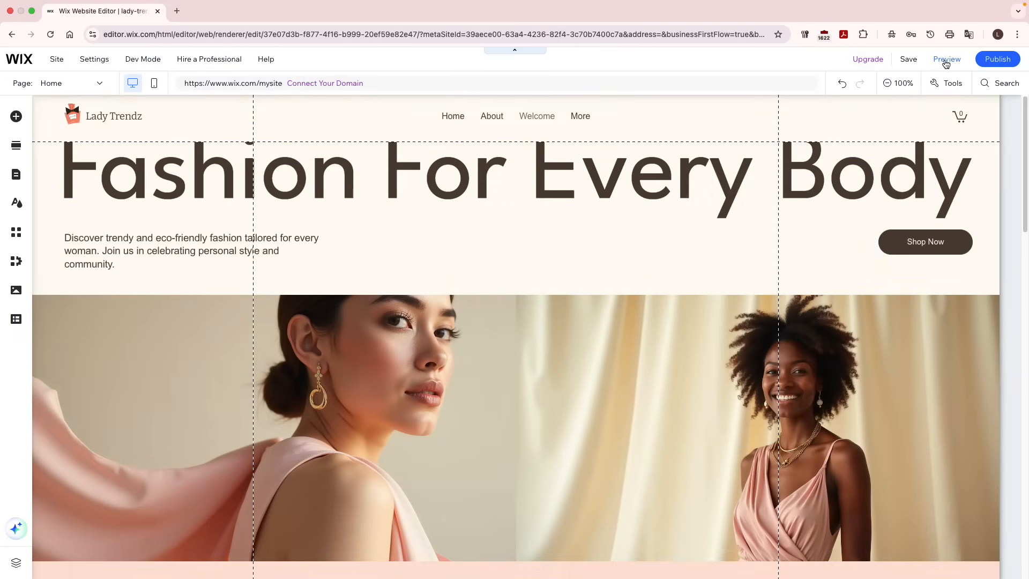
pyautogui.click(947, 59)
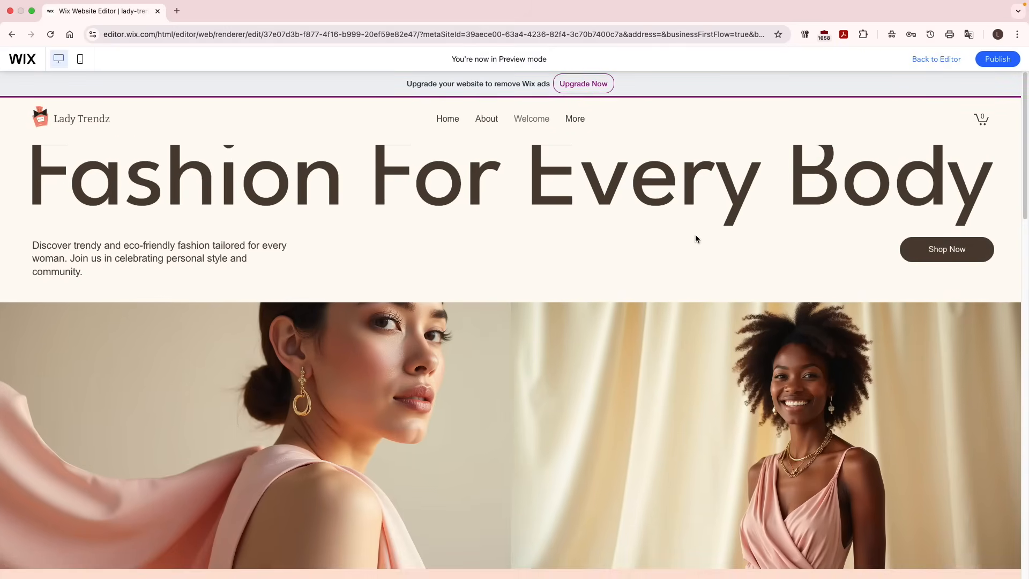
pyautogui.click(959, 249)
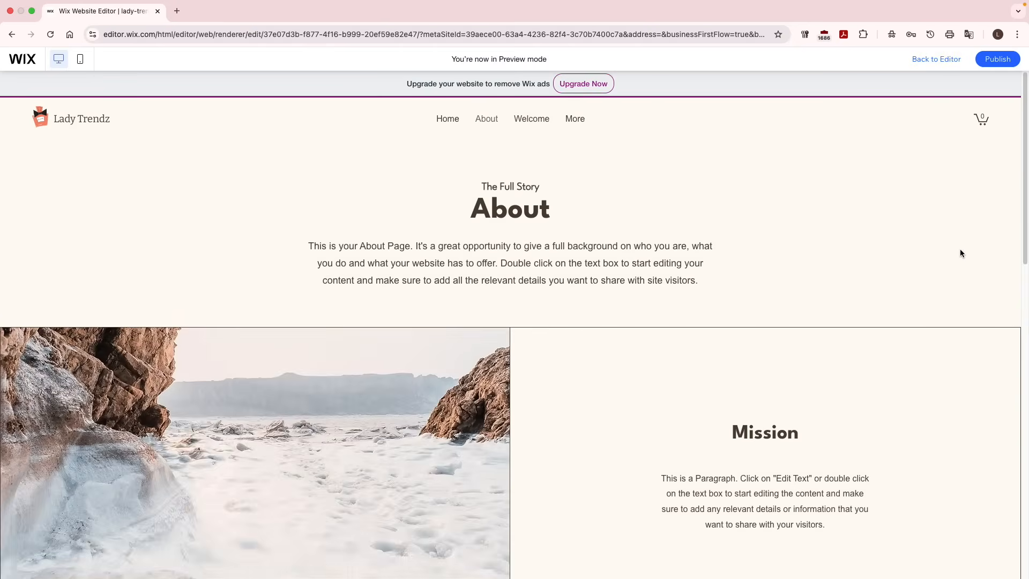
pyautogui.scroll(-7, 811, 320)
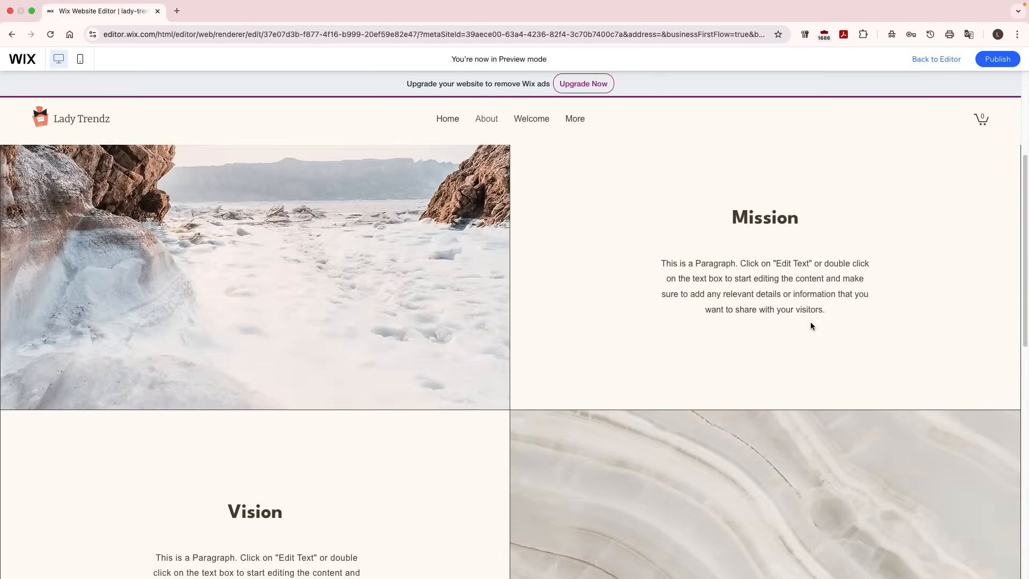
pyautogui.scroll(-5, 811, 323)
pyautogui.scroll(6, 811, 323)
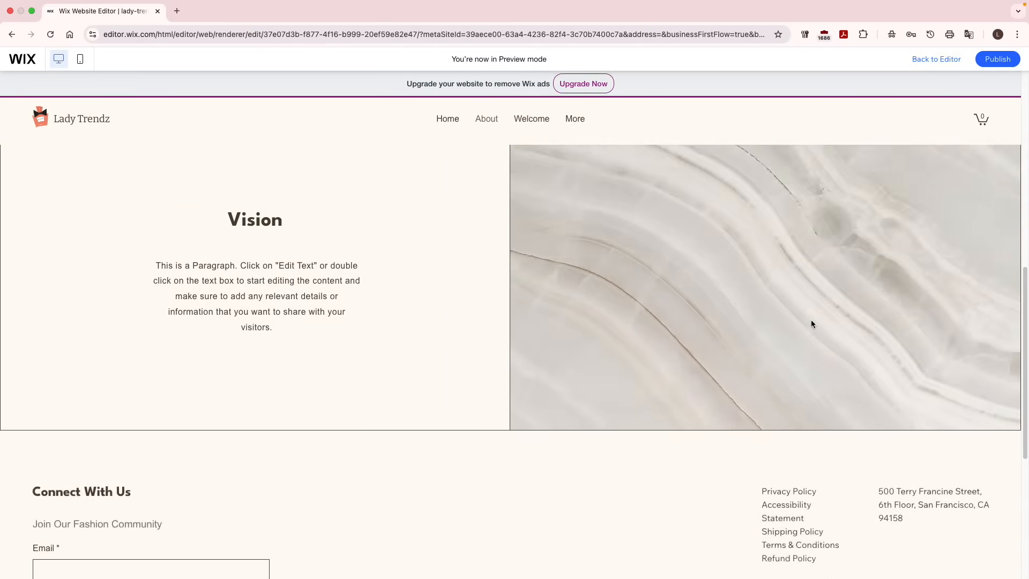
pyautogui.scroll(6, 811, 319)
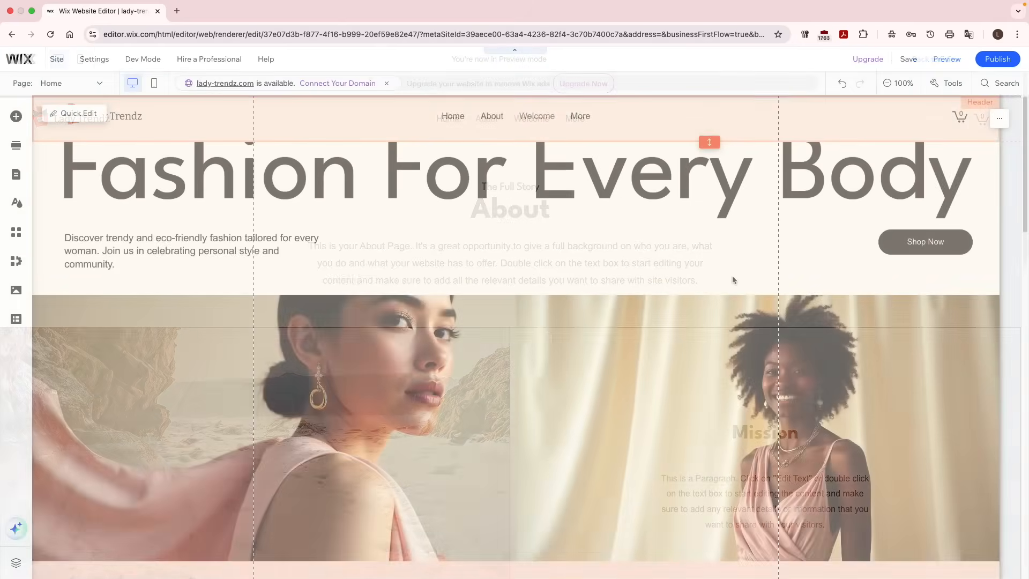
# Add a blank section to the Home page and move it down below the Featured Picks section.
pyautogui.scroll(-9, 745, 339)
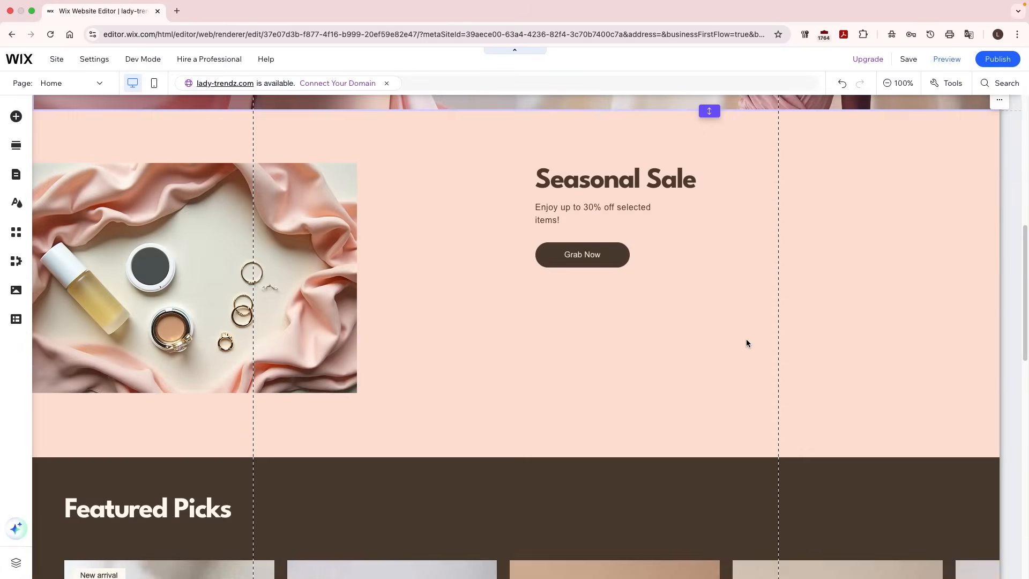
pyautogui.scroll(-2, 746, 341)
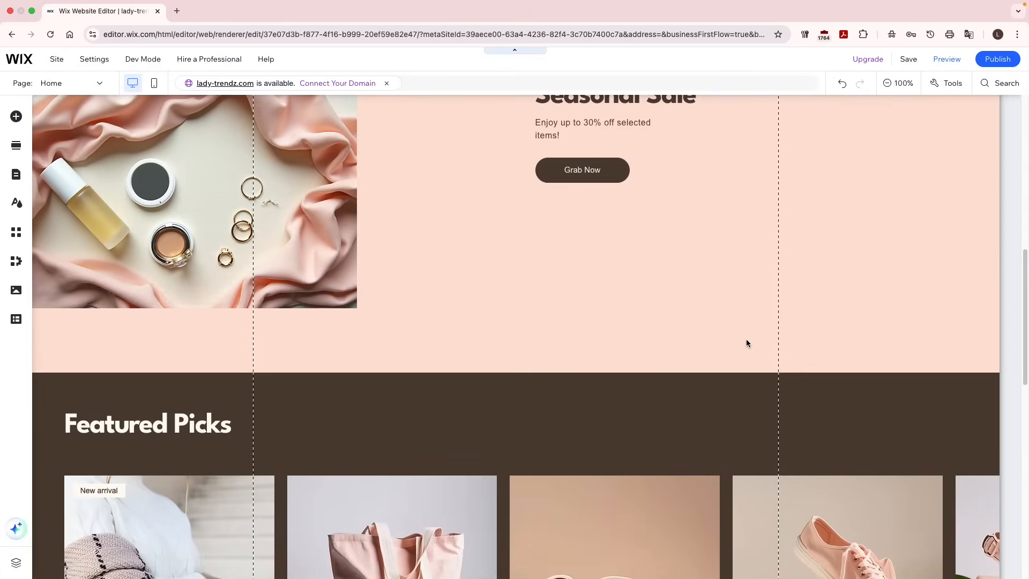
pyautogui.scroll(-8, 746, 341)
pyautogui.scroll(2, 745, 339)
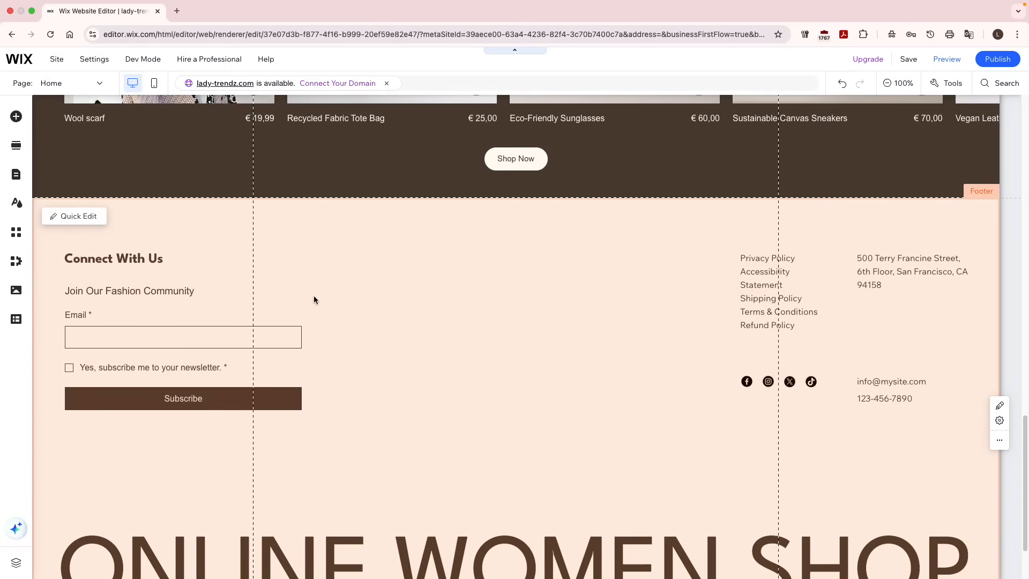
pyautogui.scroll(2, 363, 173)
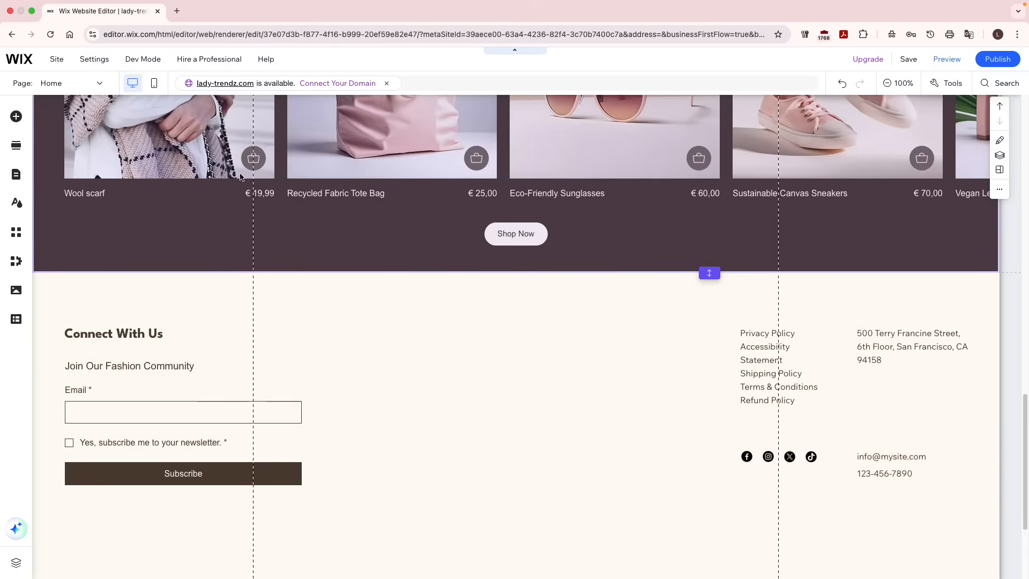
pyautogui.click(16, 144)
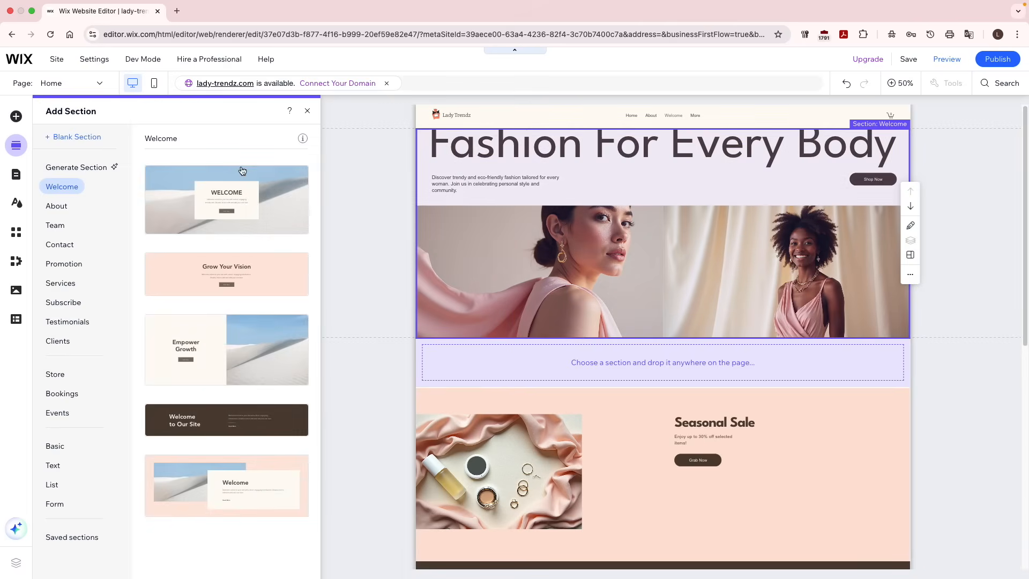
pyautogui.click(80, 137)
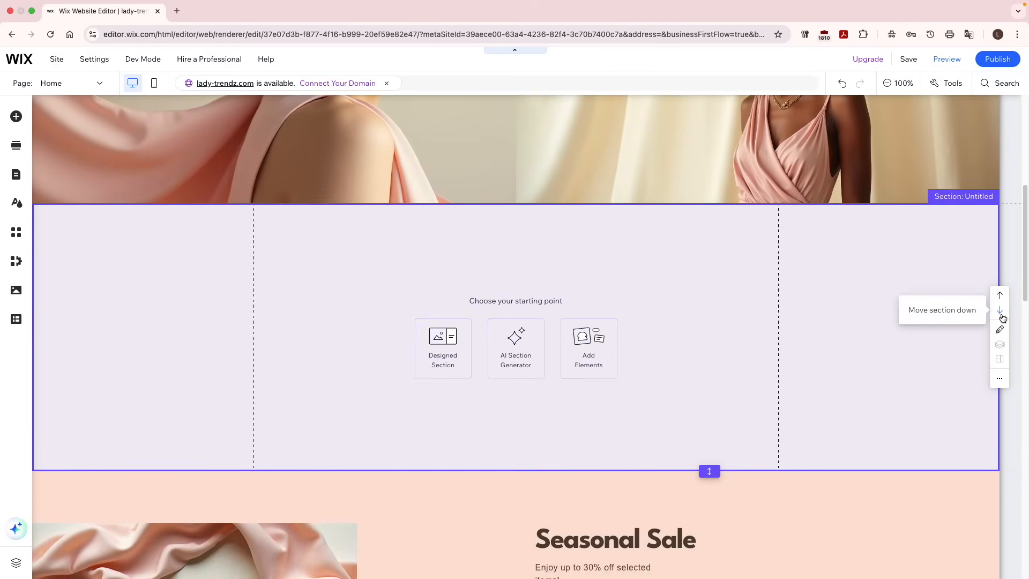
pyautogui.click(999, 311)
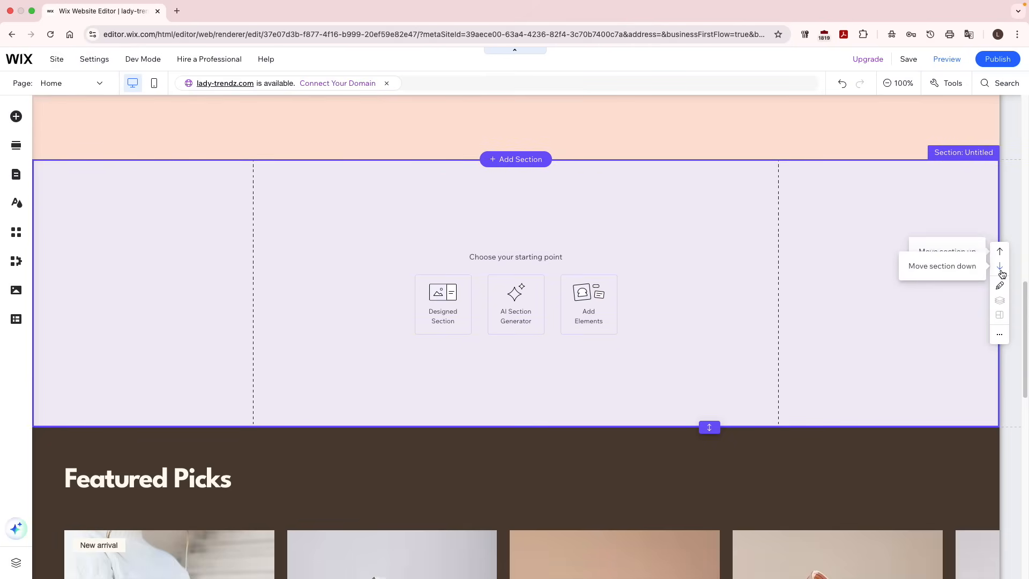
pyautogui.click(1000, 275)
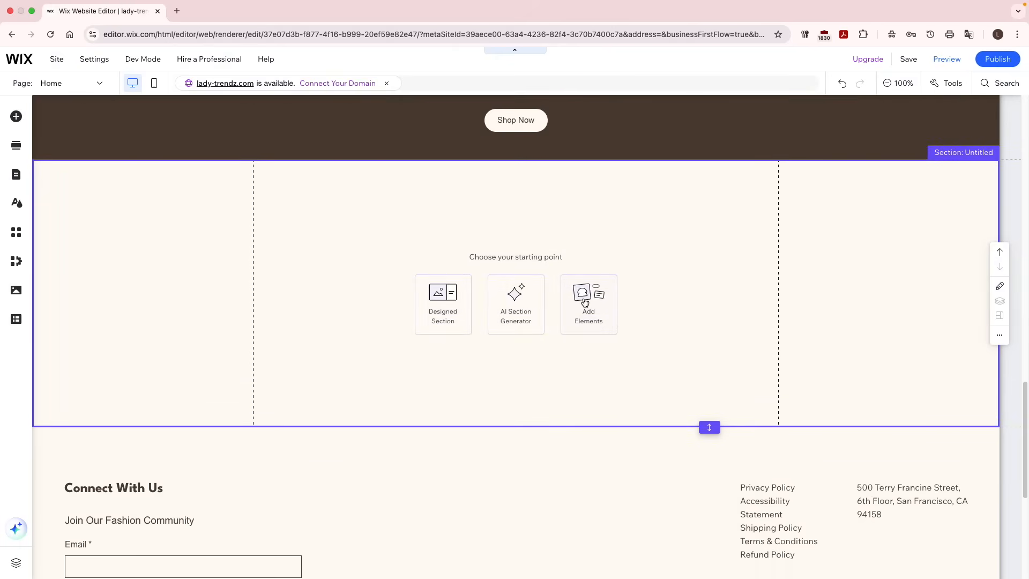
# Place the "We'd love to see you at our next conference..." registration form in the blank section and extend the section to fit it.
pyautogui.click(580, 304)
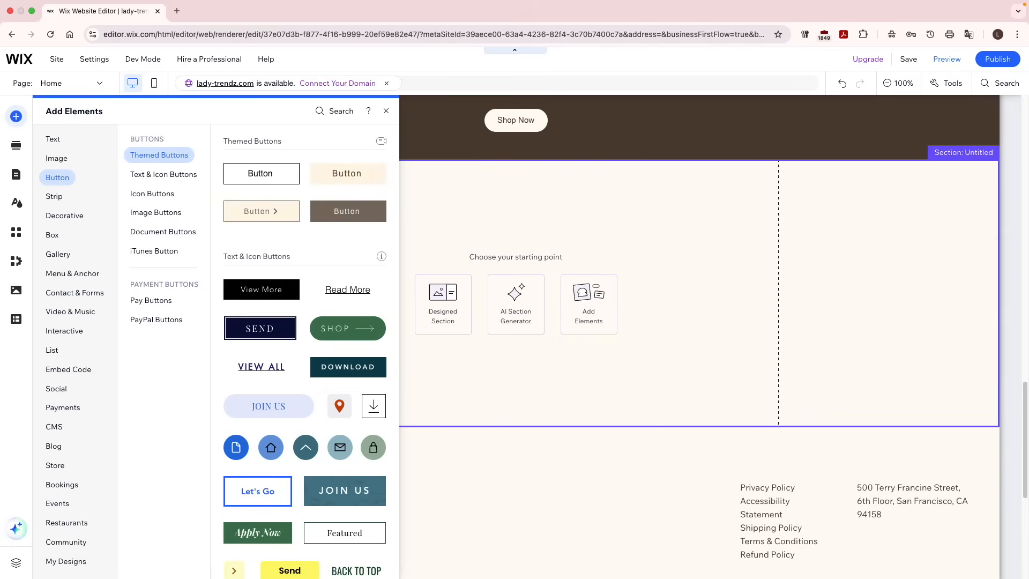
pyautogui.click(64, 216)
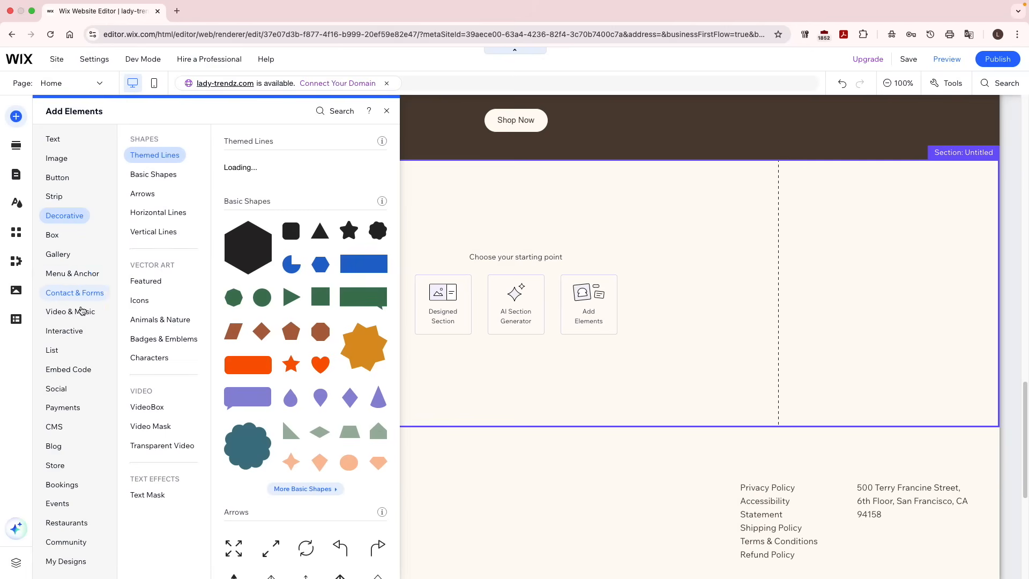
pyautogui.click(84, 298)
pyautogui.click(144, 300)
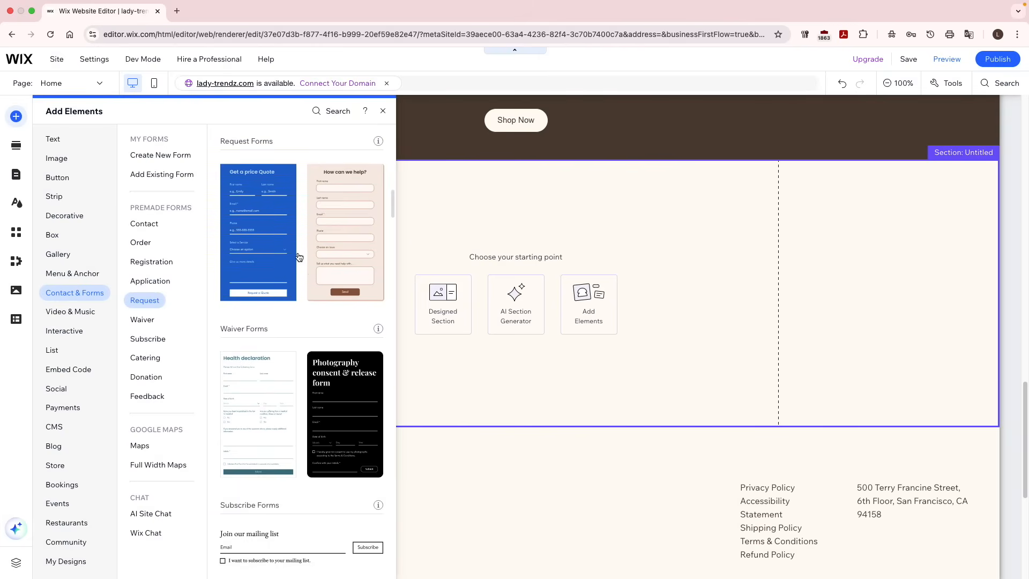
pyautogui.scroll(6, 290, 233)
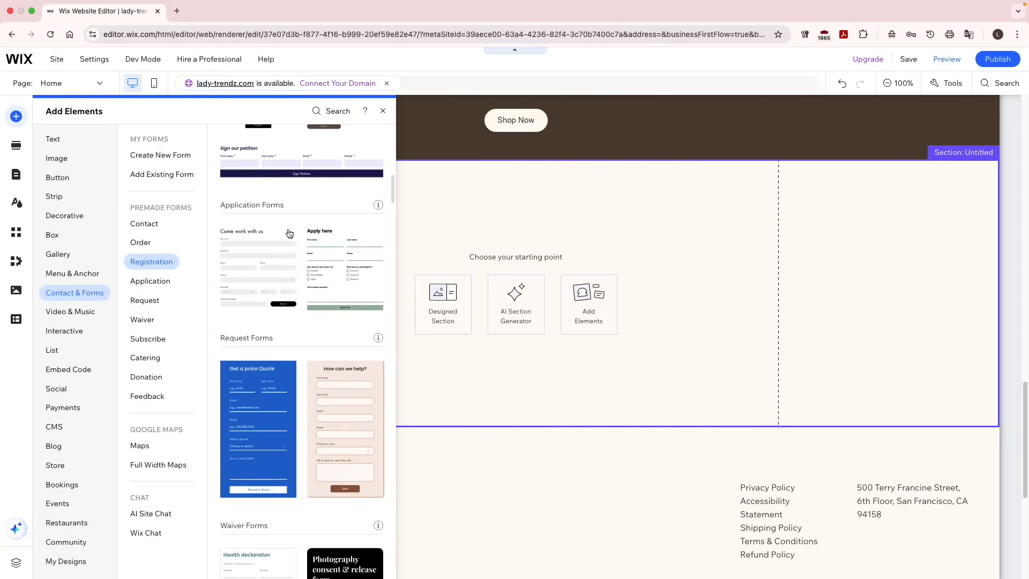
pyautogui.scroll(2, 289, 233)
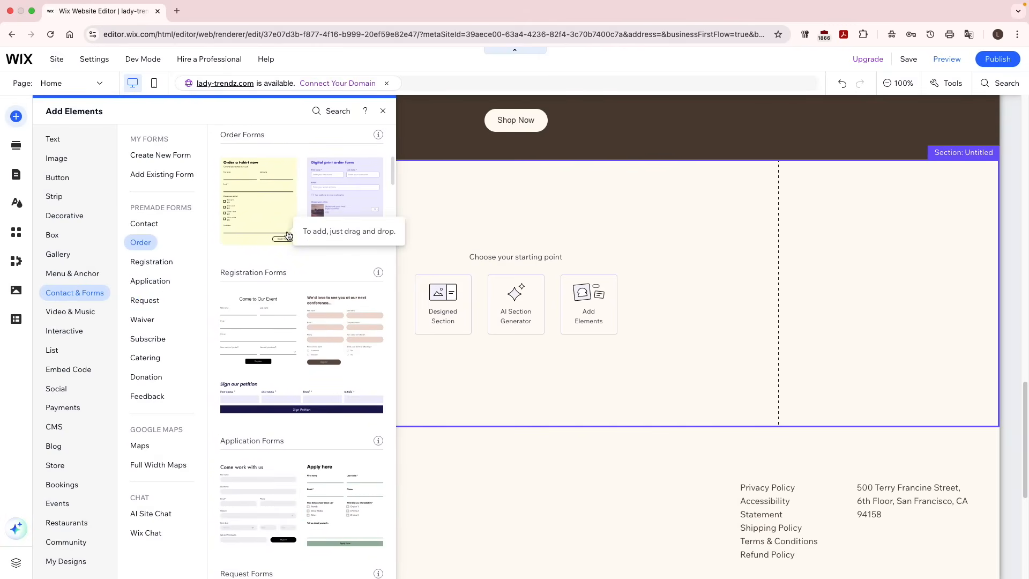
pyautogui.scroll(1, 287, 236)
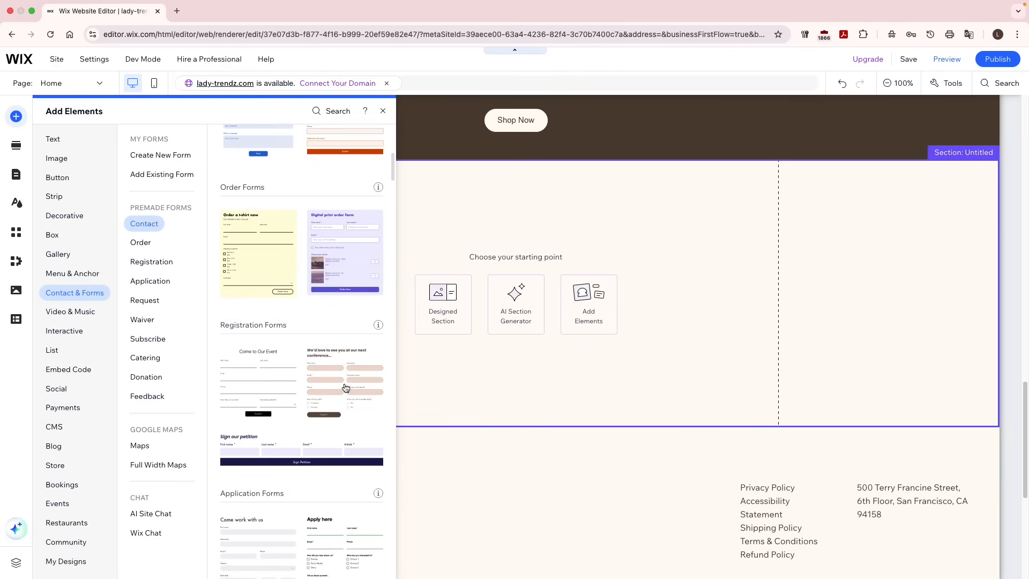
pyautogui.moveTo(340, 372); pyautogui.dragTo(510, 263)
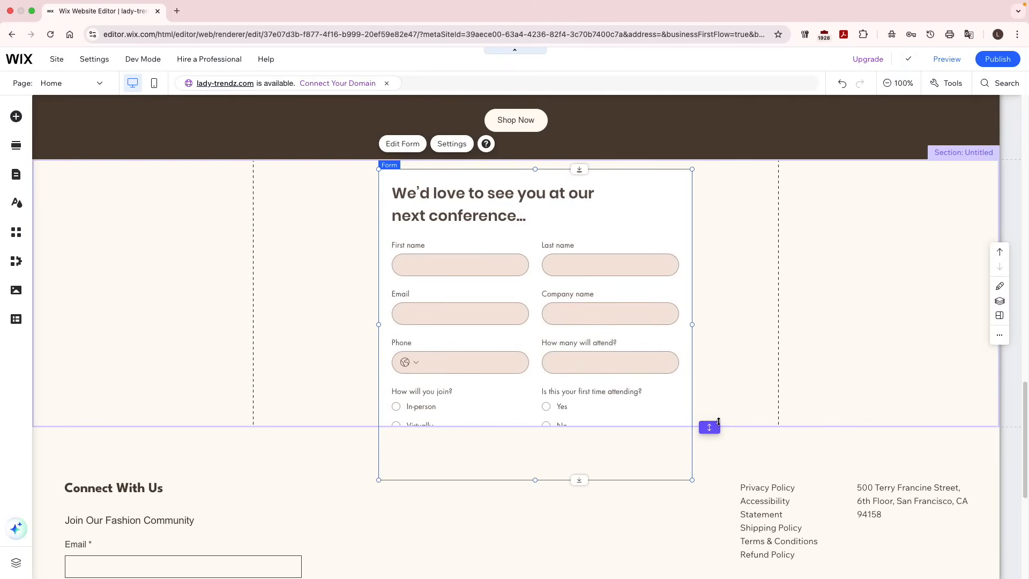
pyautogui.moveTo(711, 427); pyautogui.dragTo(702, 490)
pyautogui.click(688, 391)
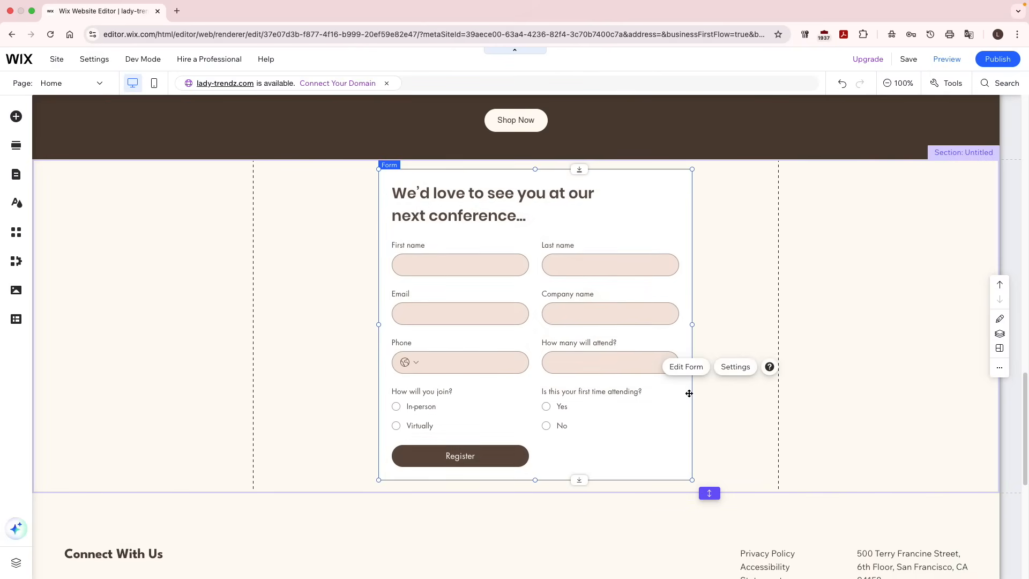
# Widen the registration form to almost fill the section's guide lines and open it for editing.
pyautogui.click(689, 373)
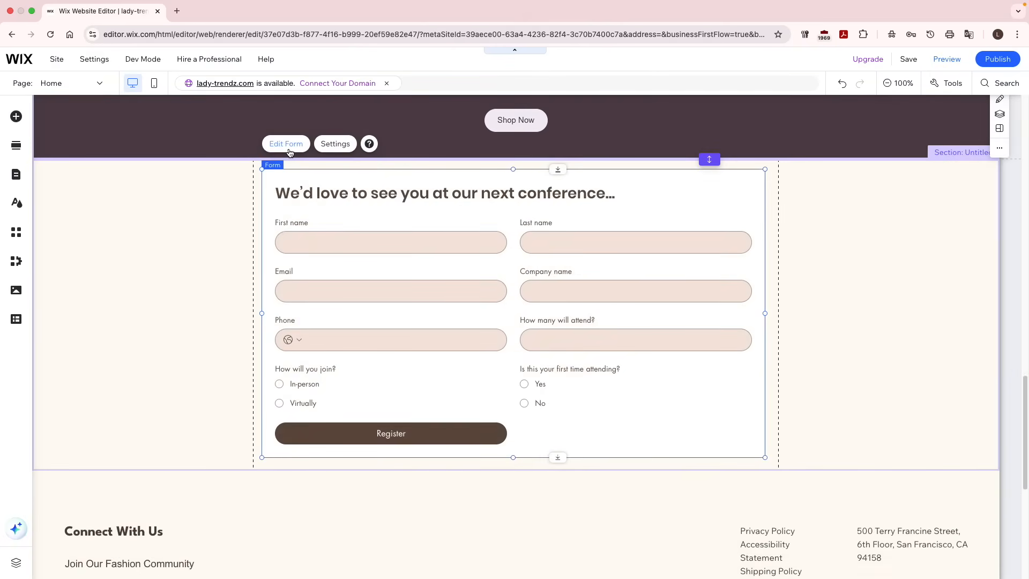
pyautogui.click(288, 145)
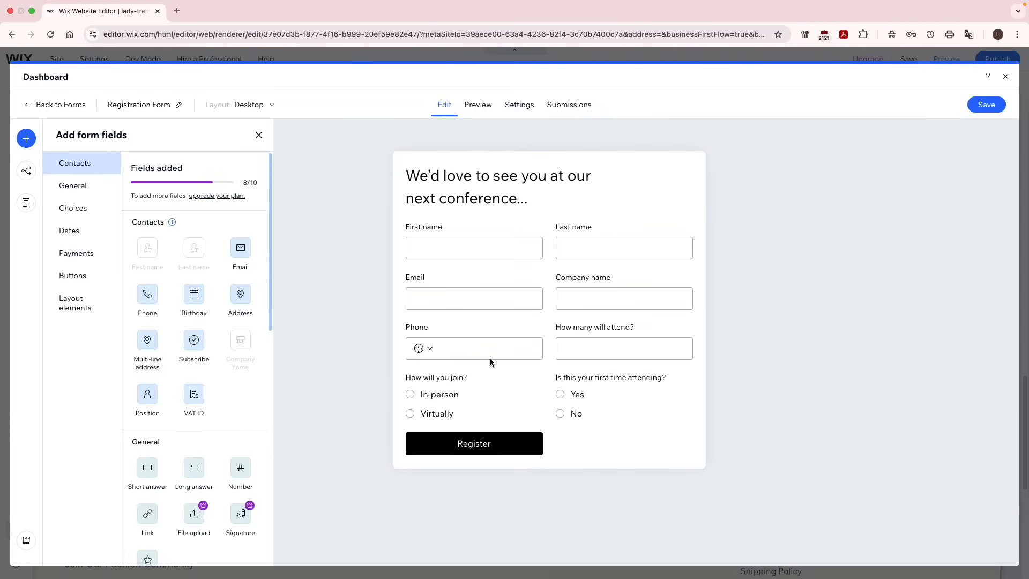
pyautogui.click(482, 197)
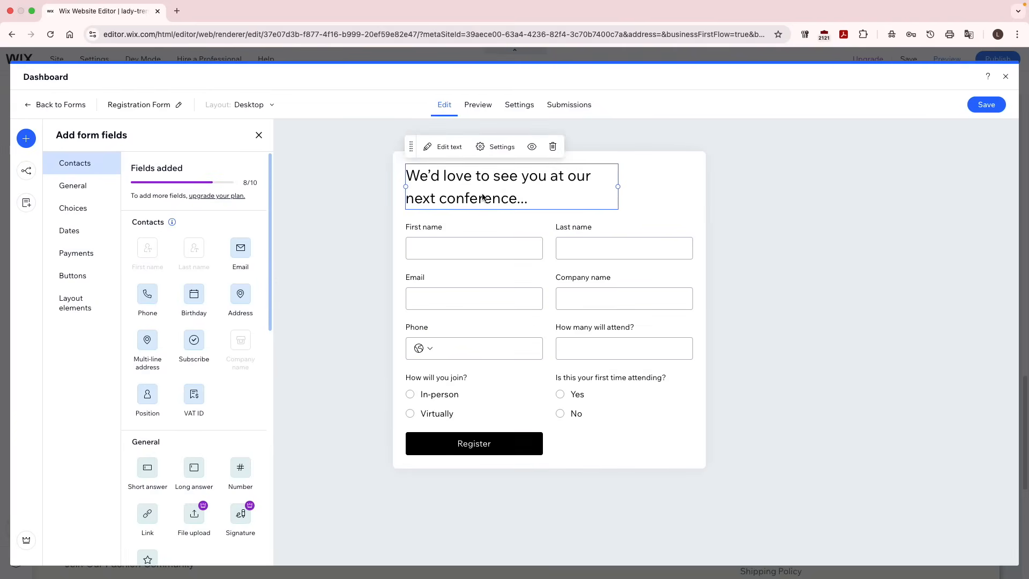
pyautogui.click(508, 202)
pyautogui.write('v xdv')
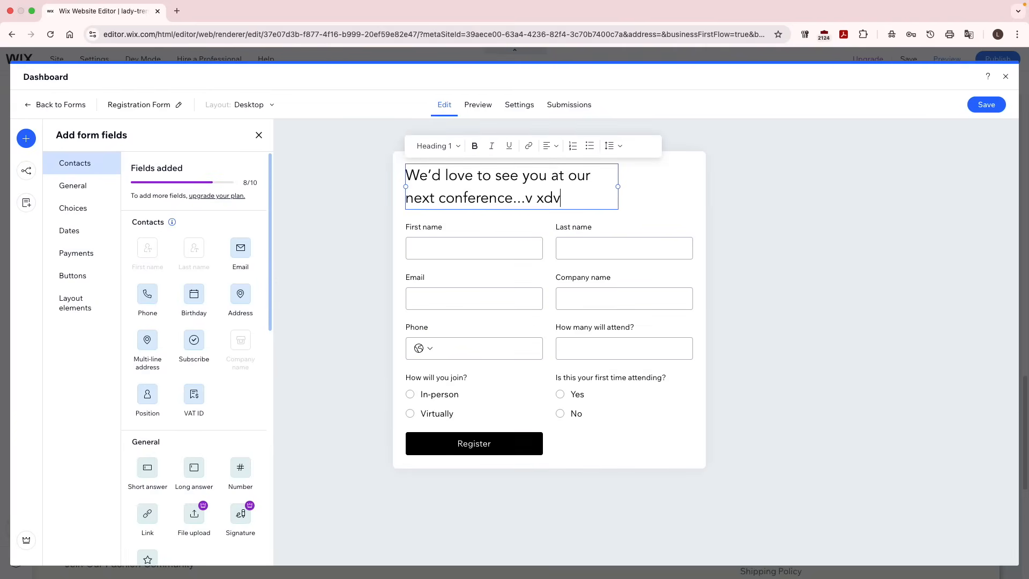
pyautogui.press('BackSpace')
pyautogui.press('BackSpace')
pyautogui.press('BackSpace')
pyautogui.click(674, 194)
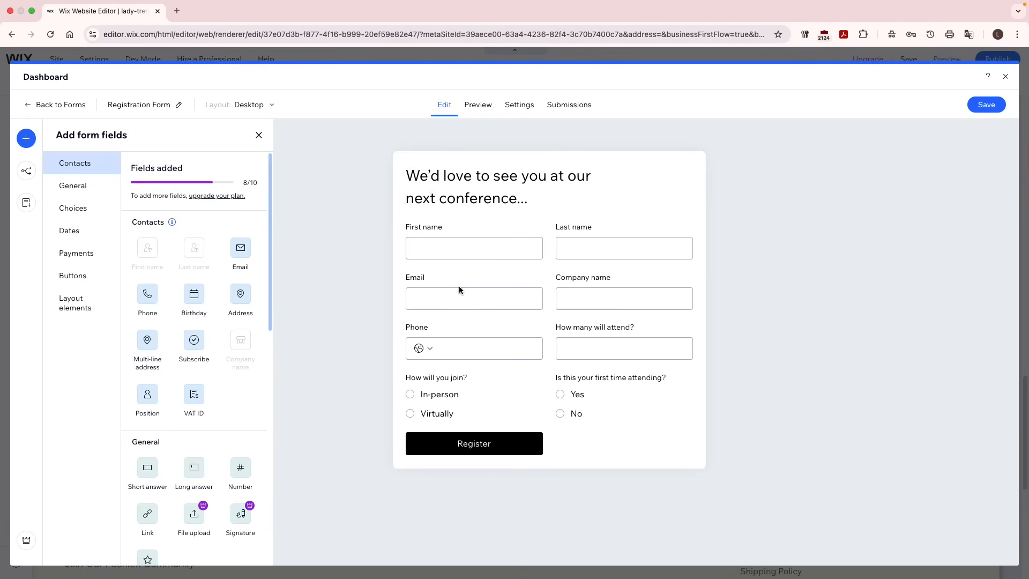
# Add a Birthday field and a newsletter Subscribe checkbox to the registration form and preview it.
pyautogui.click(203, 301)
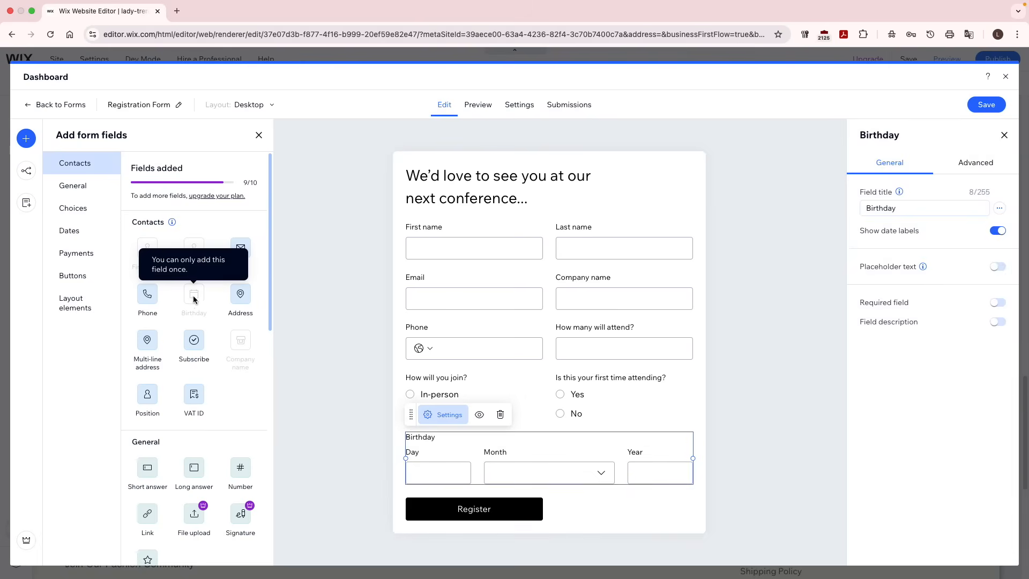
pyautogui.click(206, 354)
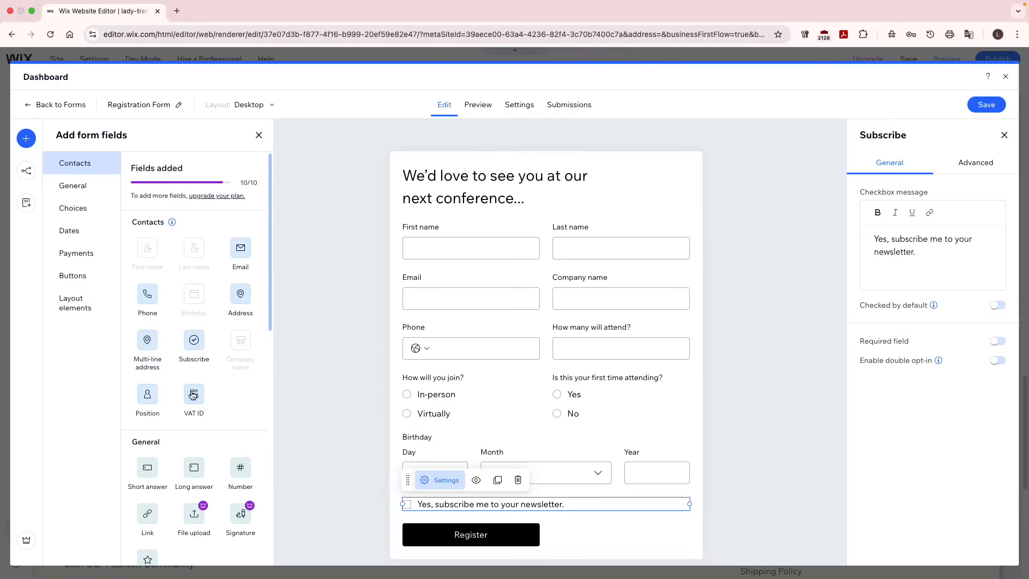
pyautogui.click(471, 106)
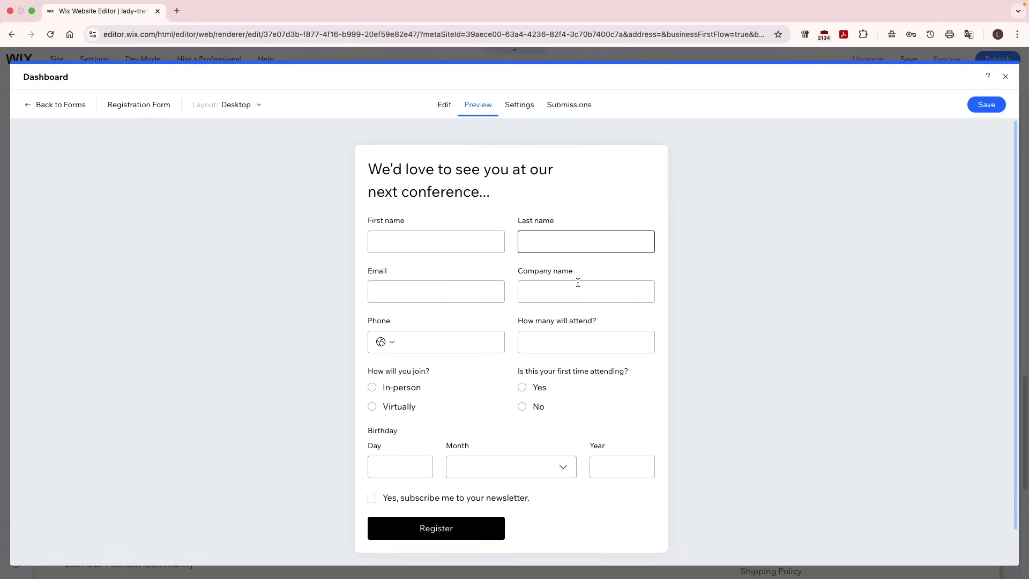
pyautogui.scroll(-2, 565, 415)
# Review the registration form's settings, covering required-field style, asterisk placement, confirmation message and notifications.
pyautogui.click(525, 111)
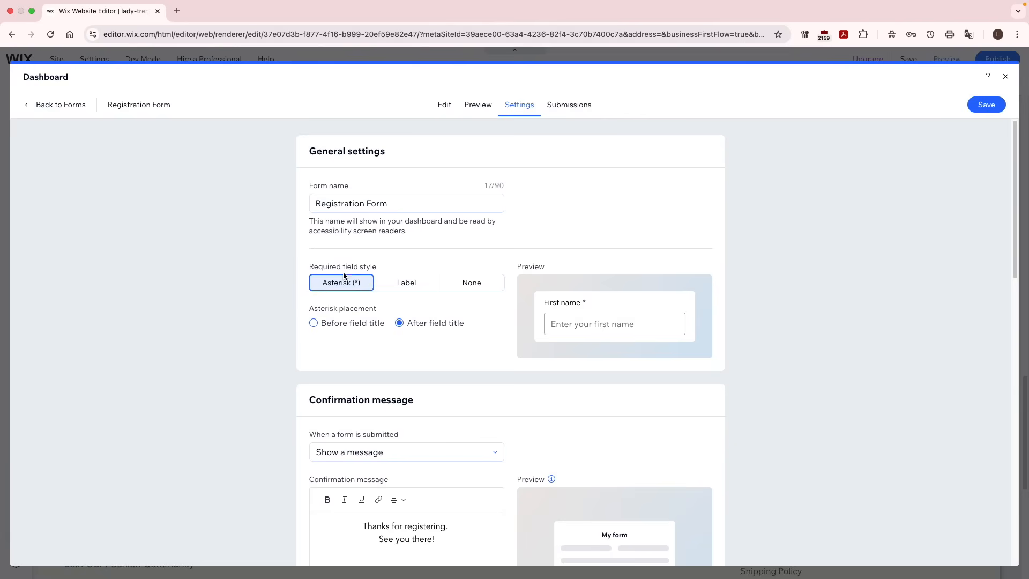
pyautogui.click(375, 323)
pyautogui.click(399, 322)
pyautogui.scroll(-1, 421, 339)
pyautogui.scroll(-5, 420, 338)
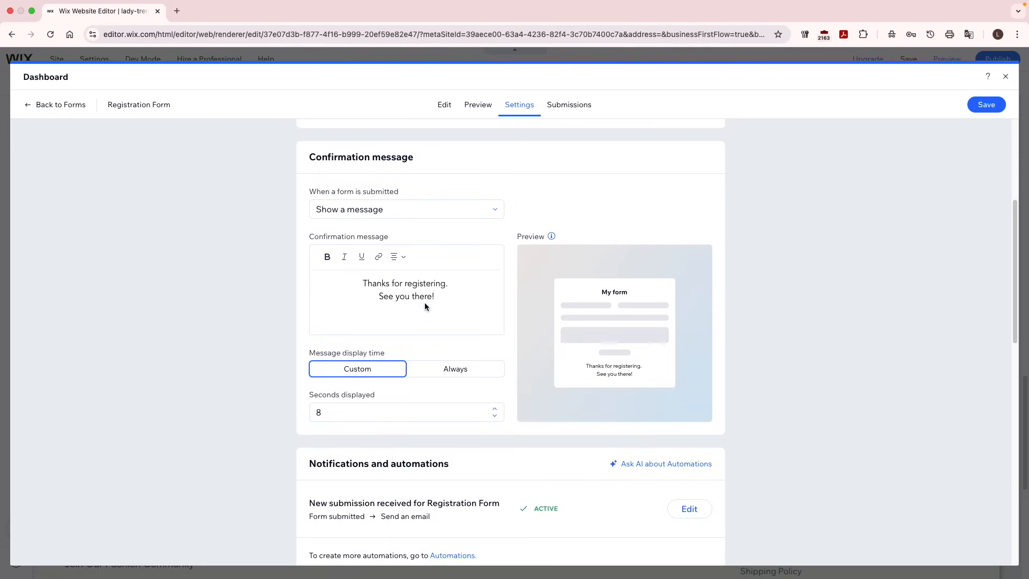
pyautogui.scroll(-2, 461, 372)
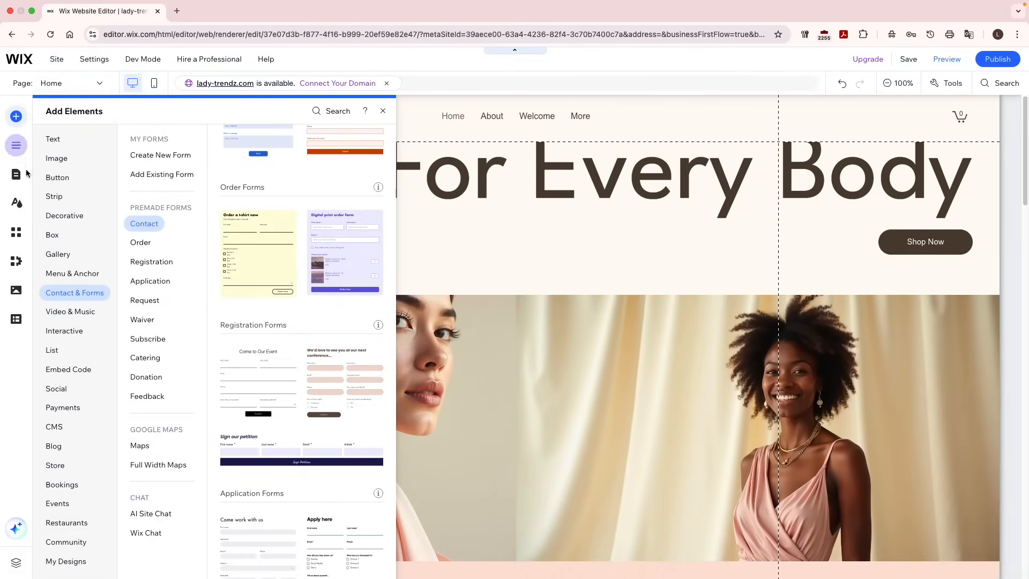
# Look through the video and music elements that can be added, including single video players, Wix Video, VideoBox and Wix Music.
pyautogui.moveTo(89, 316)
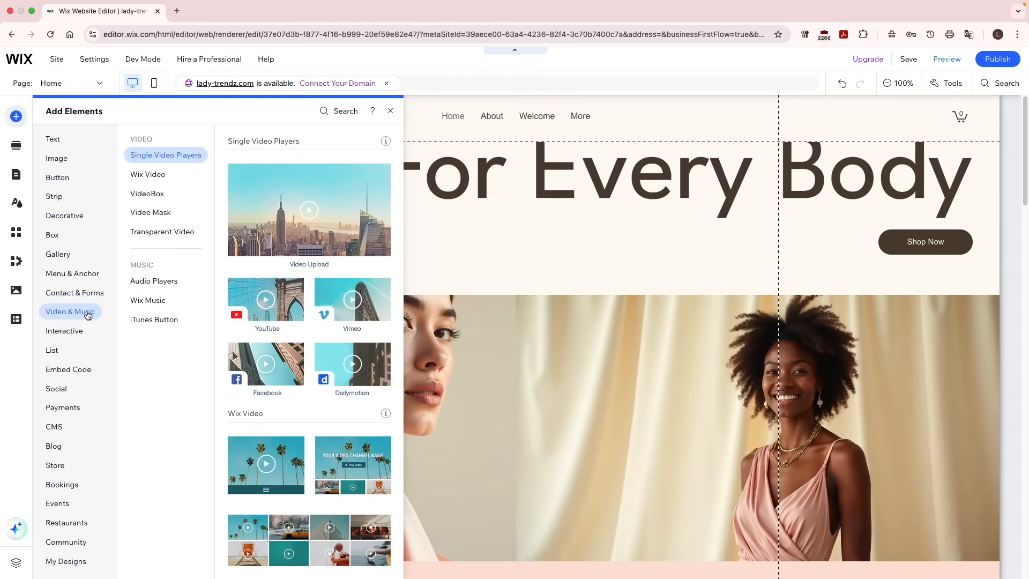
pyautogui.scroll(-1, 347, 399)
pyautogui.scroll(-10, 347, 399)
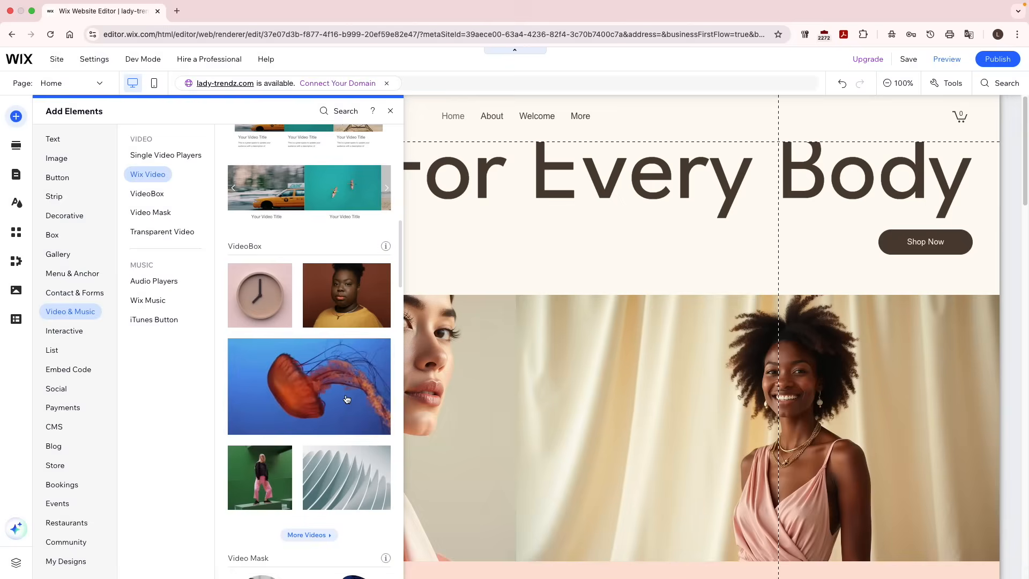
pyautogui.scroll(11, 347, 399)
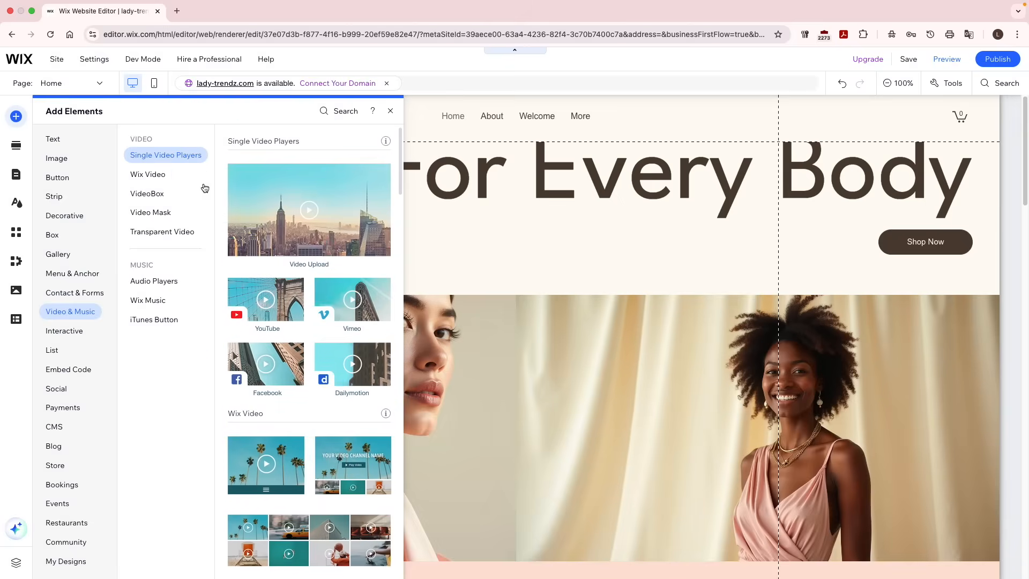
pyautogui.click(153, 174)
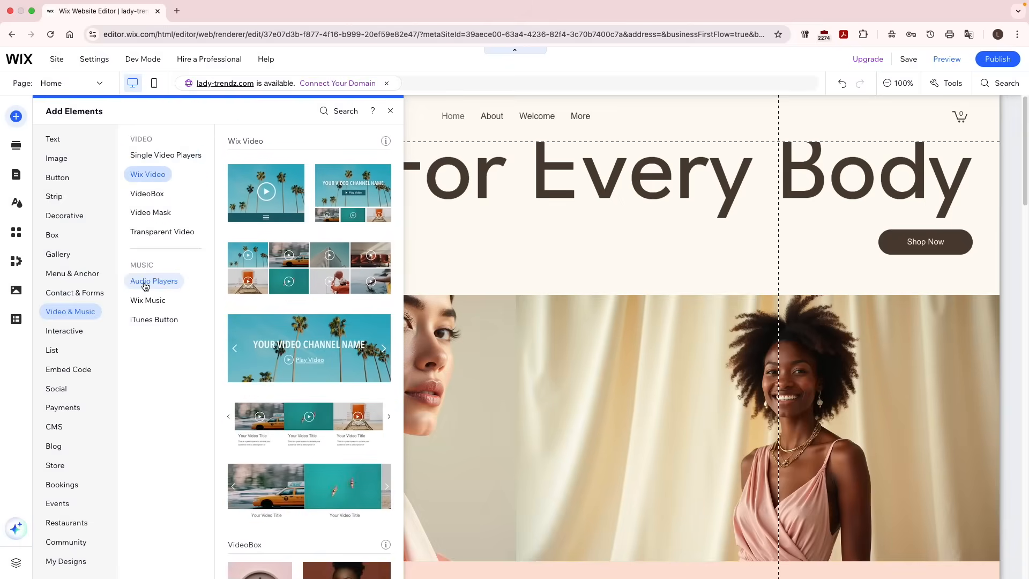
pyautogui.click(144, 299)
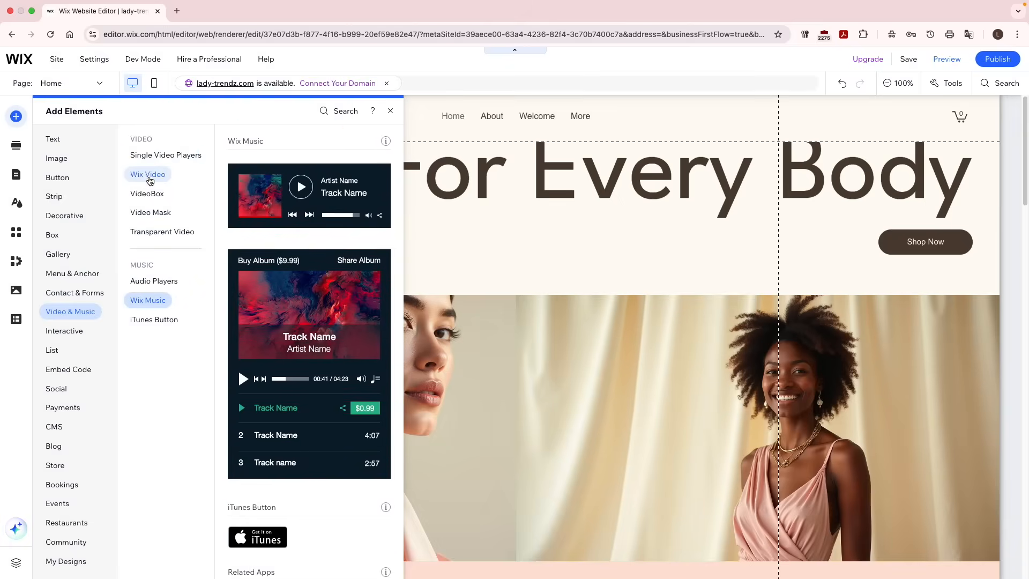
pyautogui.click(150, 173)
pyautogui.click(149, 157)
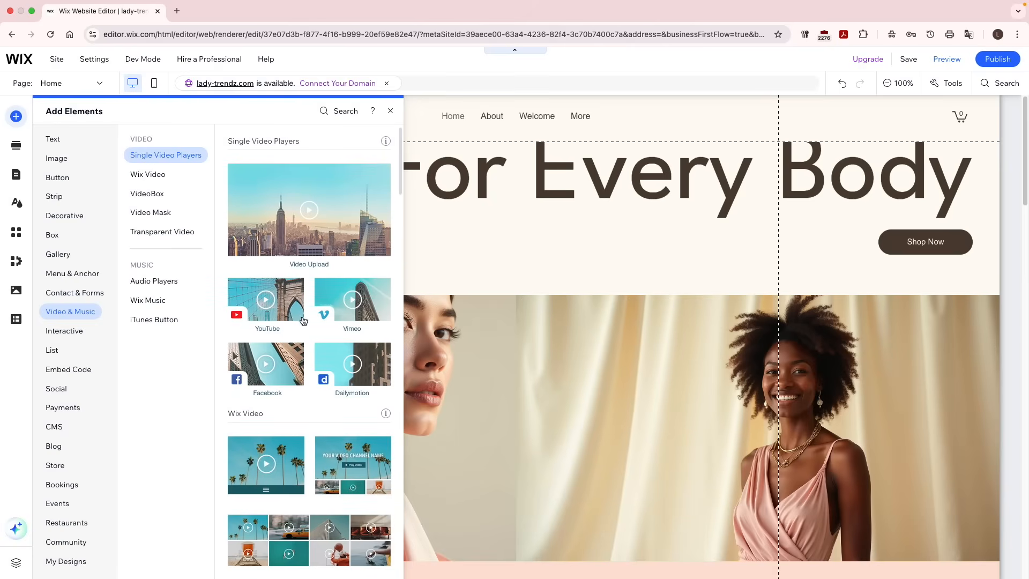
# Look through the Interactive, Social and Payments elements, including full-width slideshows, promos, pay buttons and donation campaigns.
pyautogui.click(88, 333)
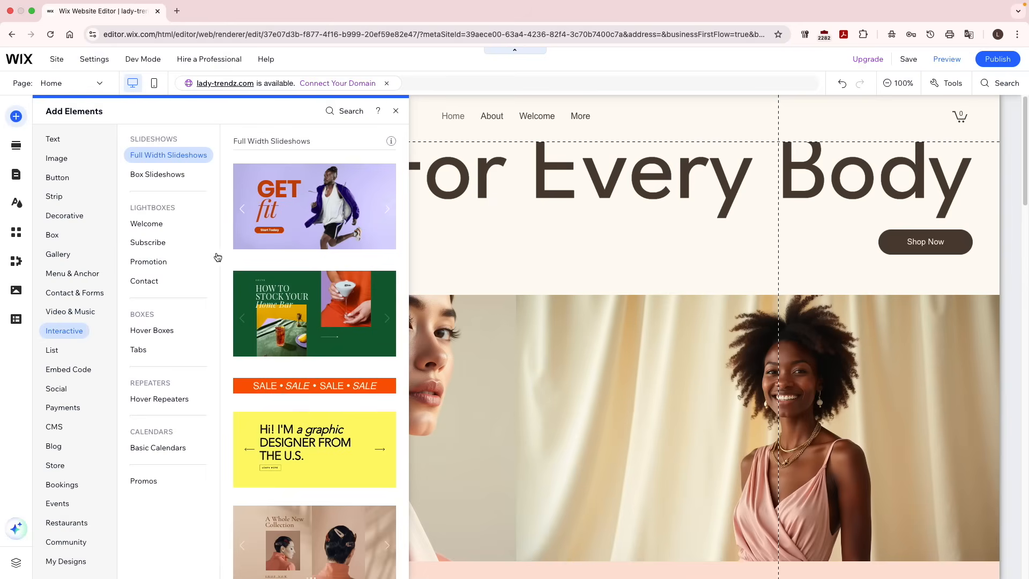
pyautogui.scroll(-4, 329, 439)
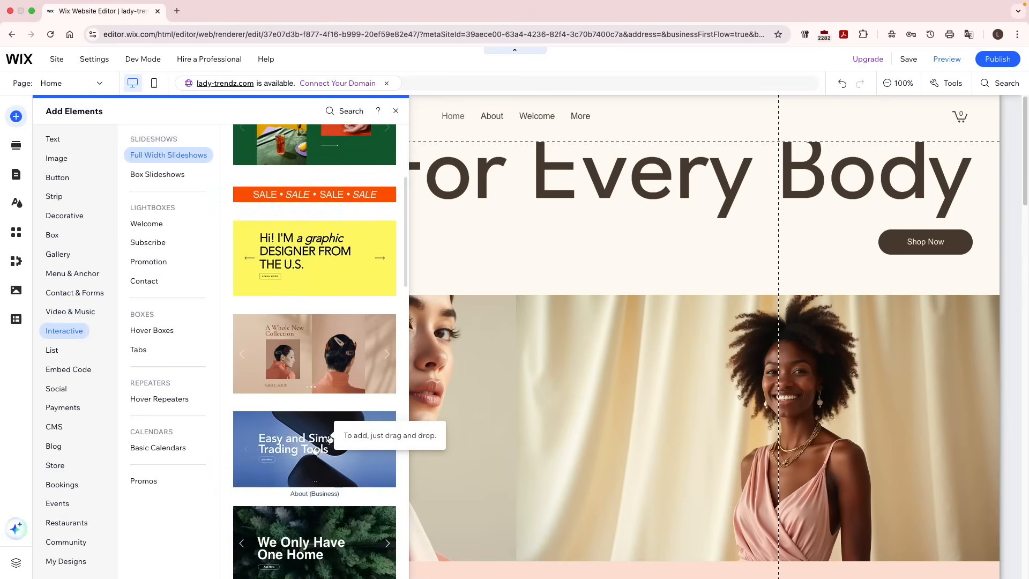
pyautogui.scroll(4, 329, 440)
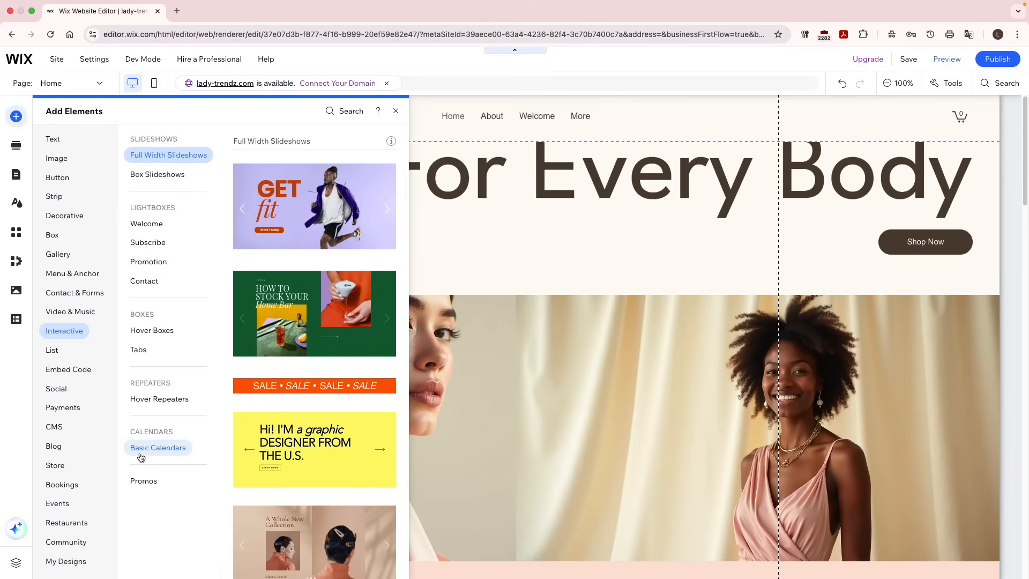
pyautogui.click(143, 481)
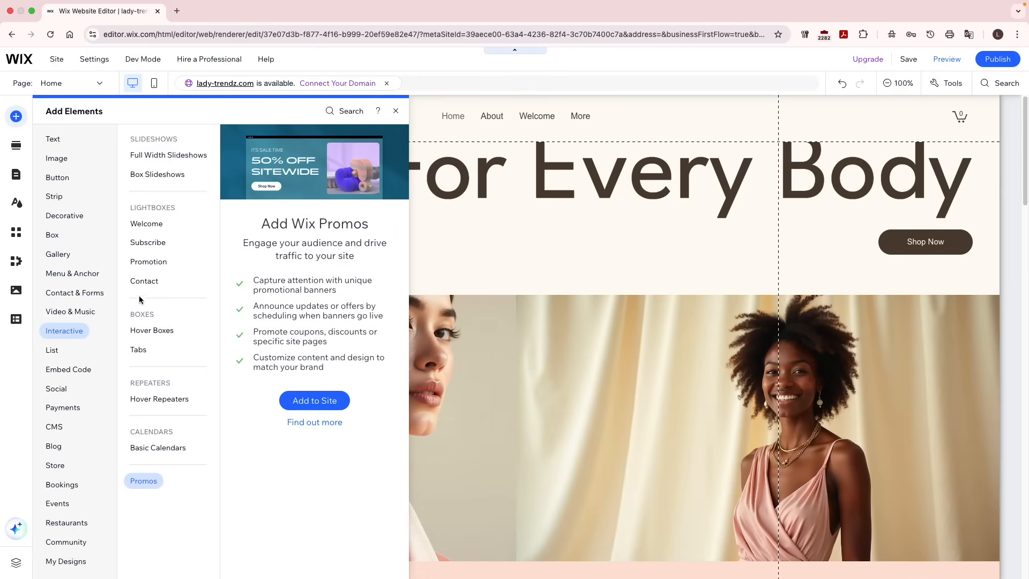
pyautogui.click(149, 232)
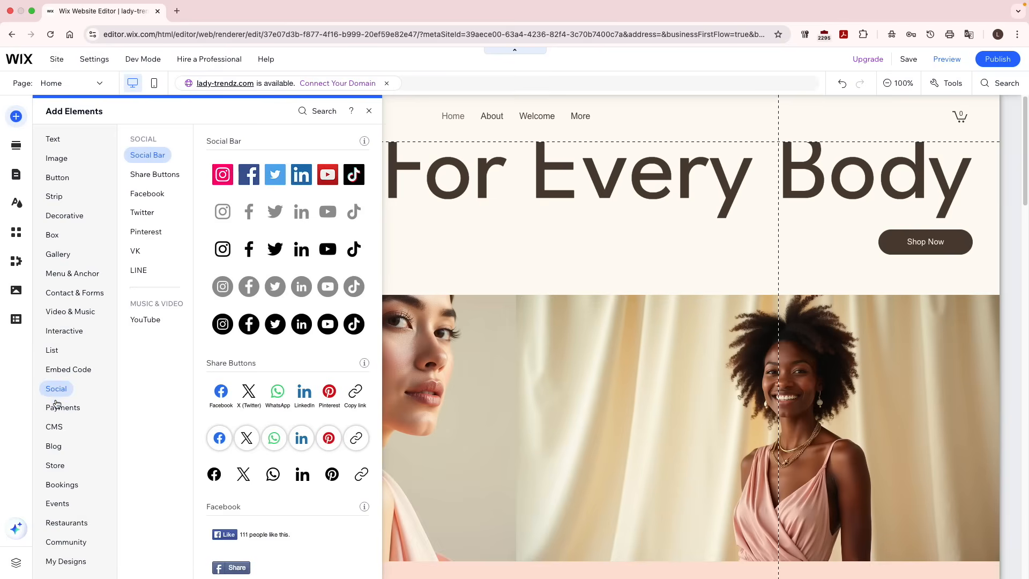
pyautogui.moveTo(57, 407)
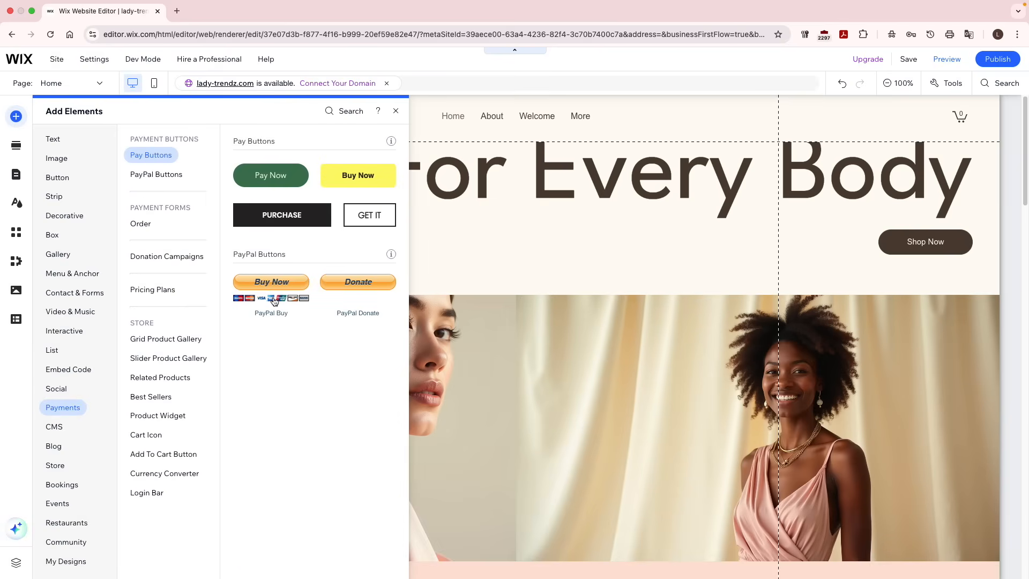
pyautogui.moveTo(195, 256)
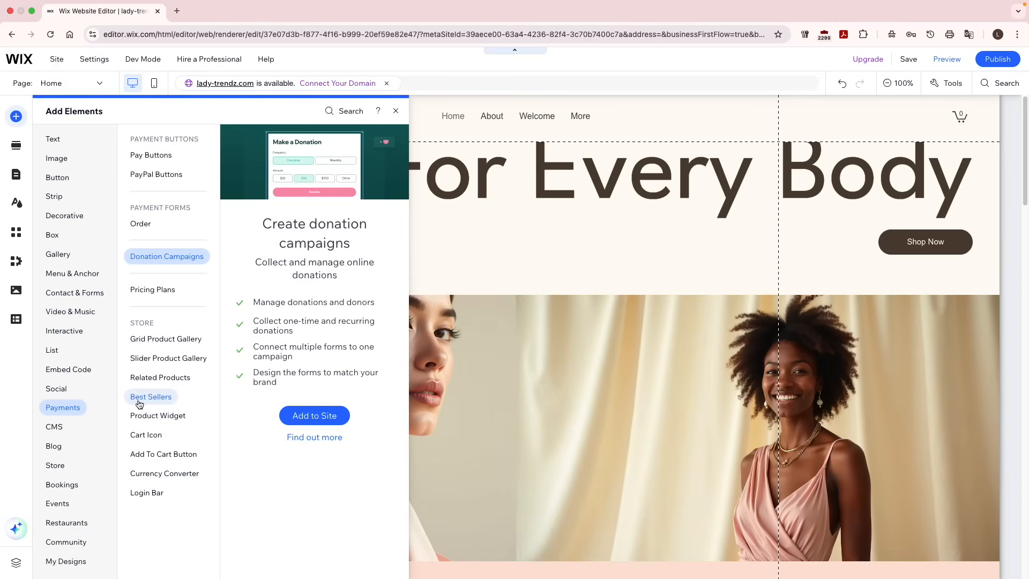
# Add a blog to the site and look over its All Posts page.
pyautogui.moveTo(59, 449)
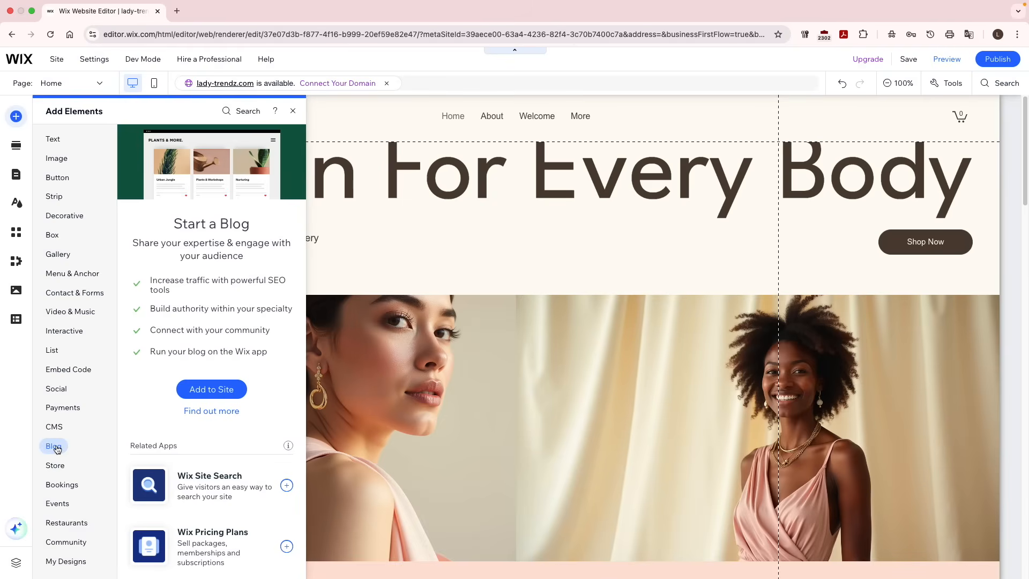
pyautogui.click(239, 388)
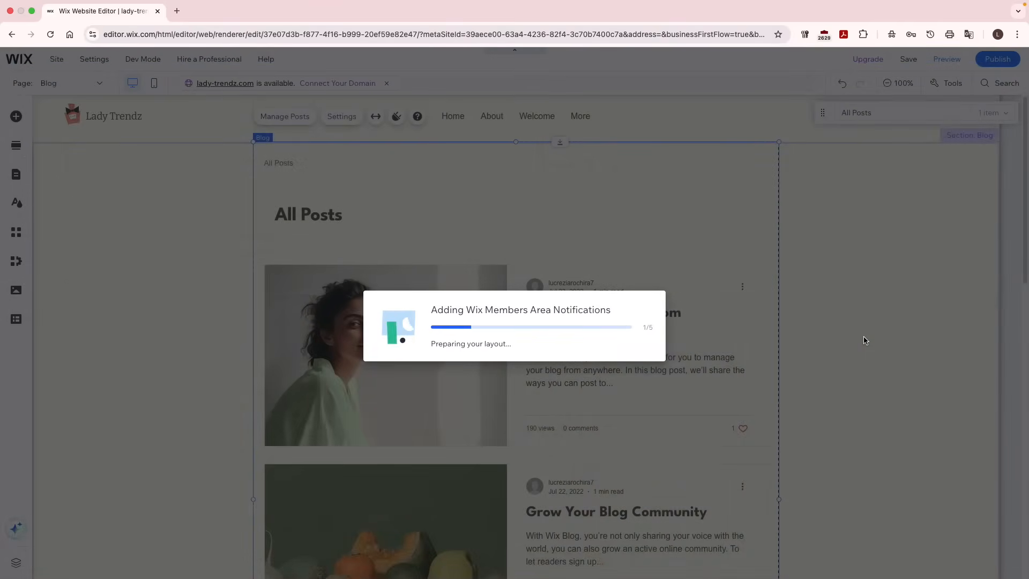
pyautogui.scroll(-4, 822, 379)
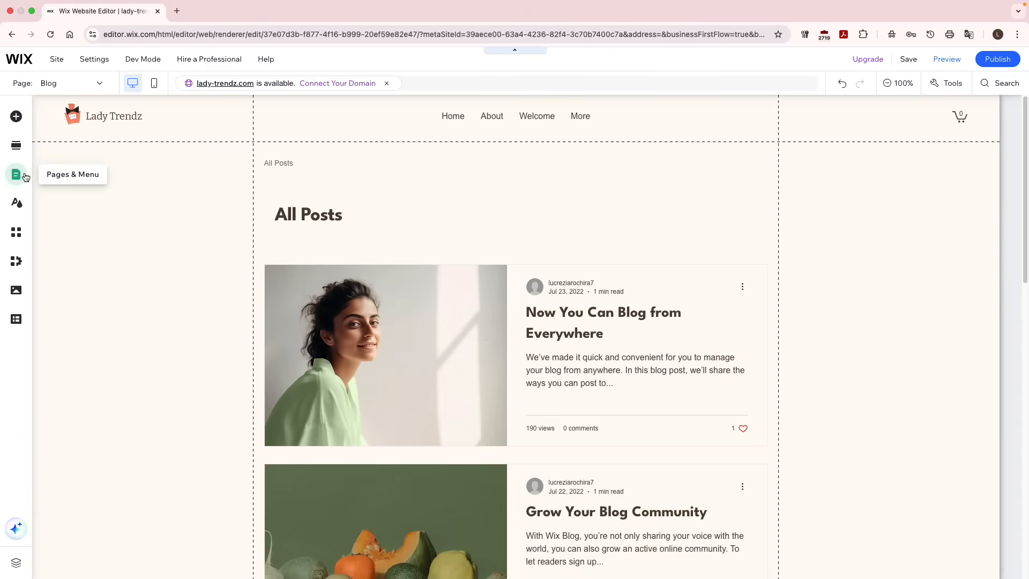
# Move the Blog page directly below Home in the site menu.
pyautogui.click(24, 175)
pyautogui.click(83, 140)
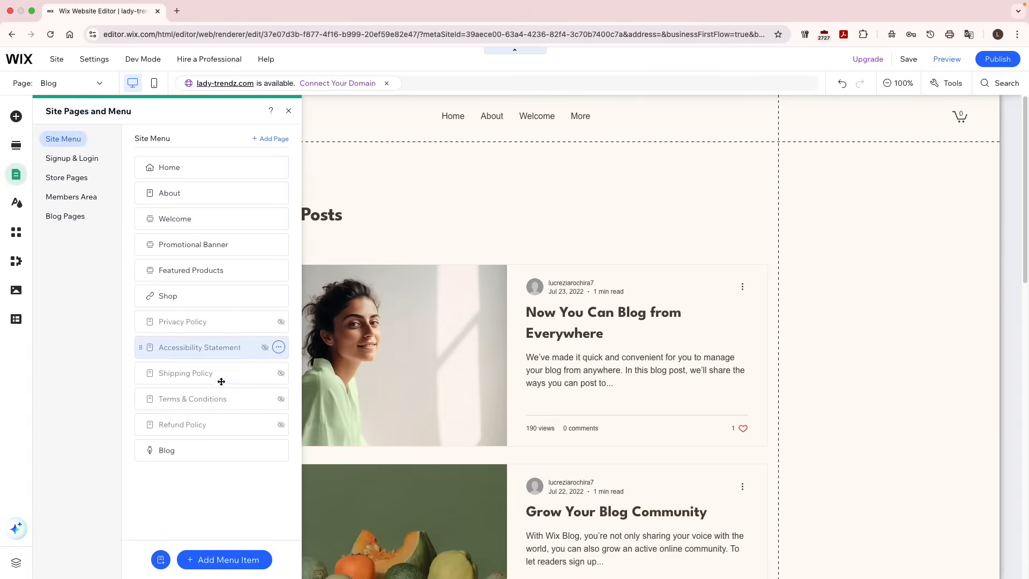
pyautogui.moveTo(216, 449); pyautogui.dragTo(215, 186)
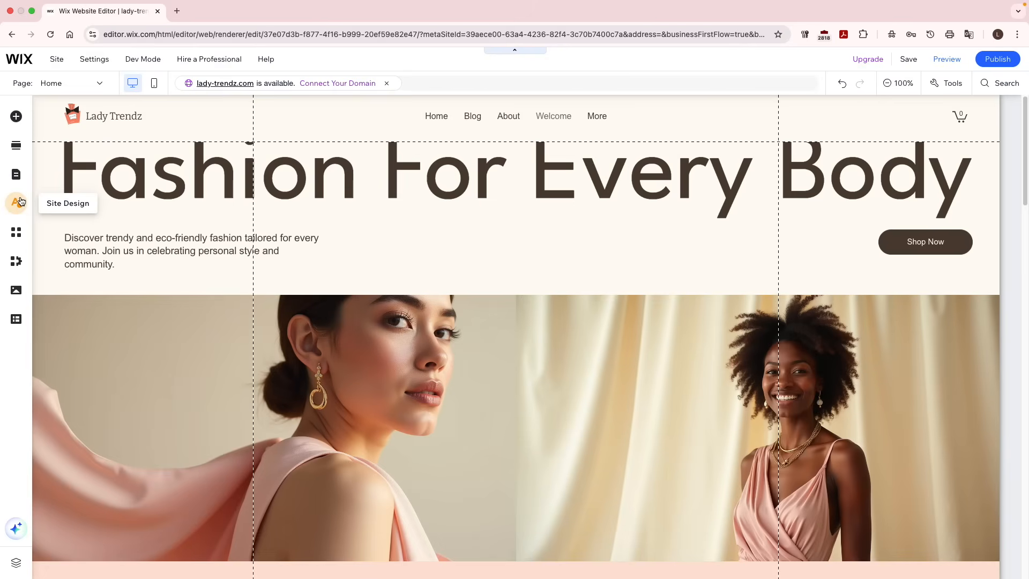
# Try the Energetic site theme and check it down the Home page, and switch the theme to Technical.
pyautogui.click(20, 201)
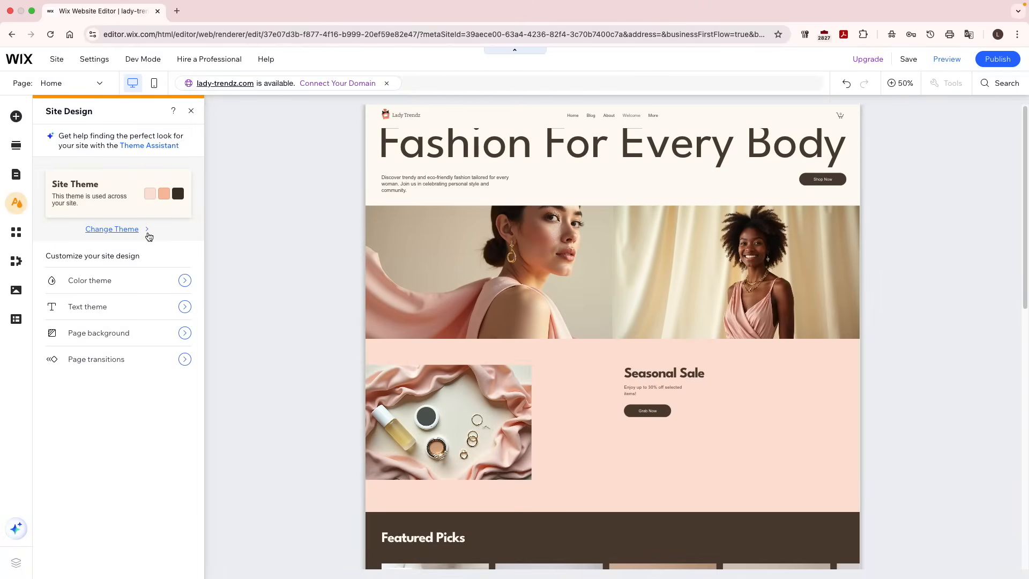
pyautogui.click(149, 234)
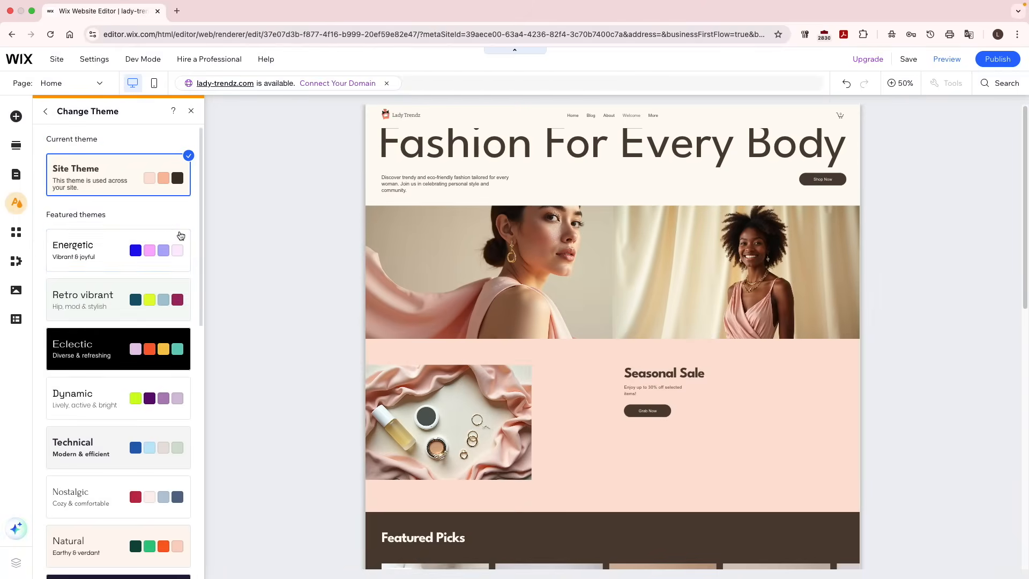
pyautogui.click(139, 264)
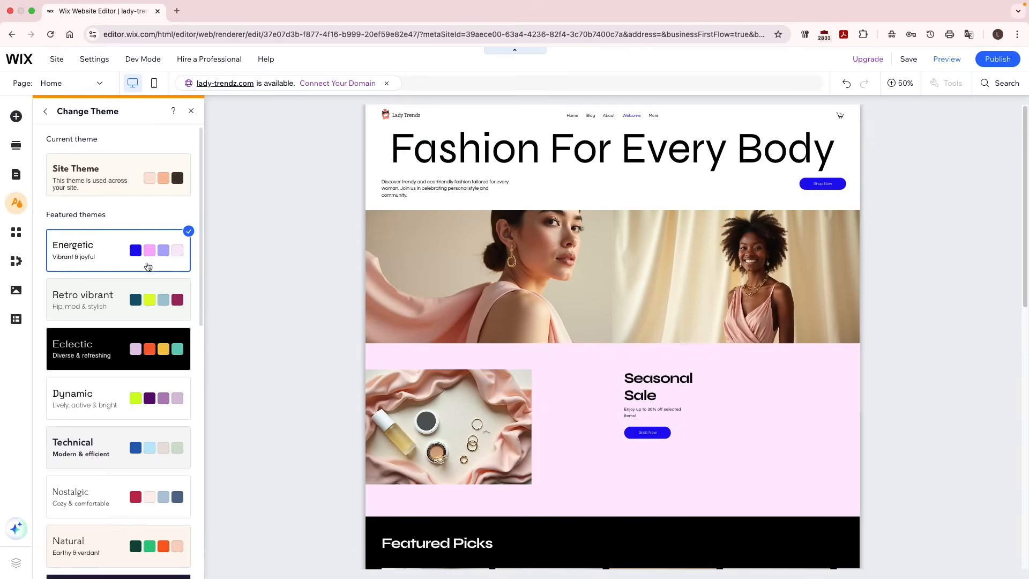
pyautogui.scroll(-10, 946, 407)
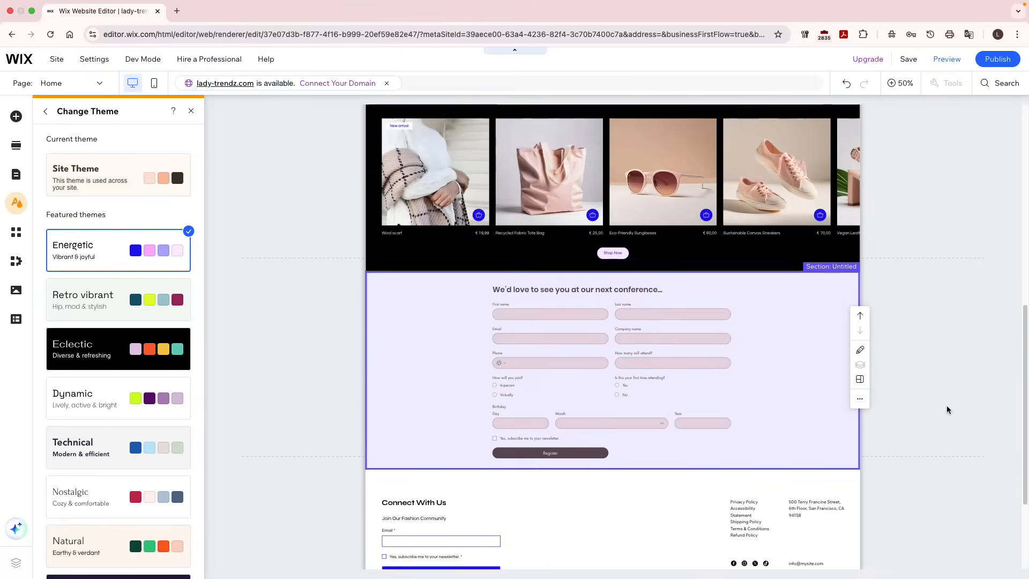
pyautogui.scroll(8, 944, 395)
pyautogui.scroll(2, 943, 399)
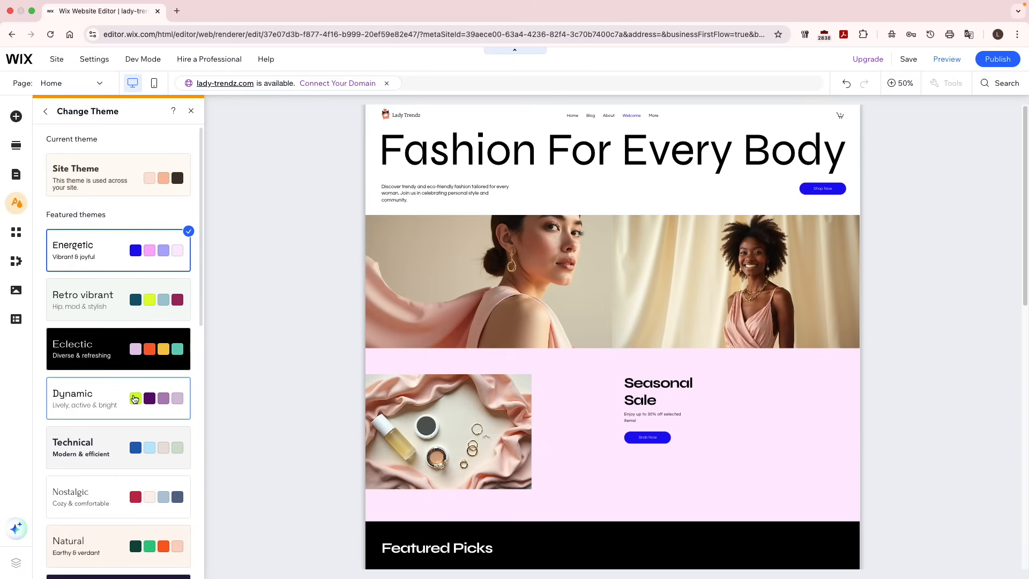
pyautogui.click(165, 448)
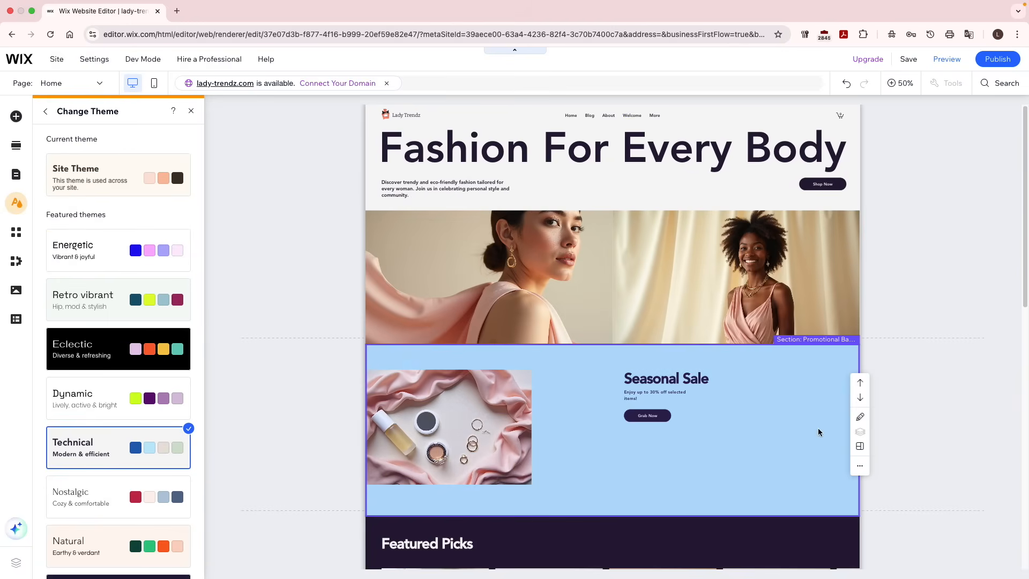
# Check the Technical theme down the Home page and restore the original Site Theme.
pyautogui.scroll(-15, 819, 432)
pyautogui.scroll(15, 793, 377)
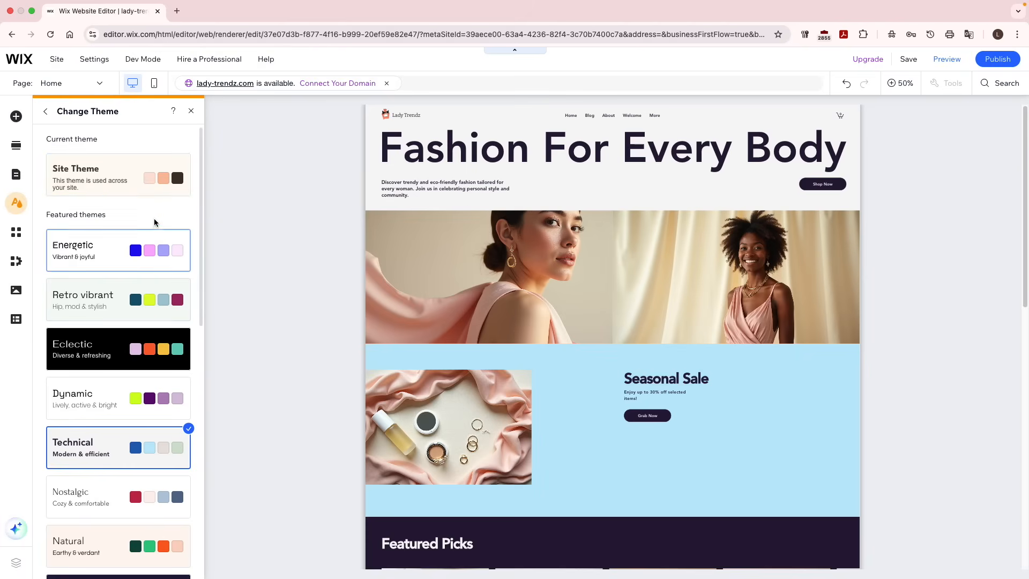
pyautogui.click(152, 193)
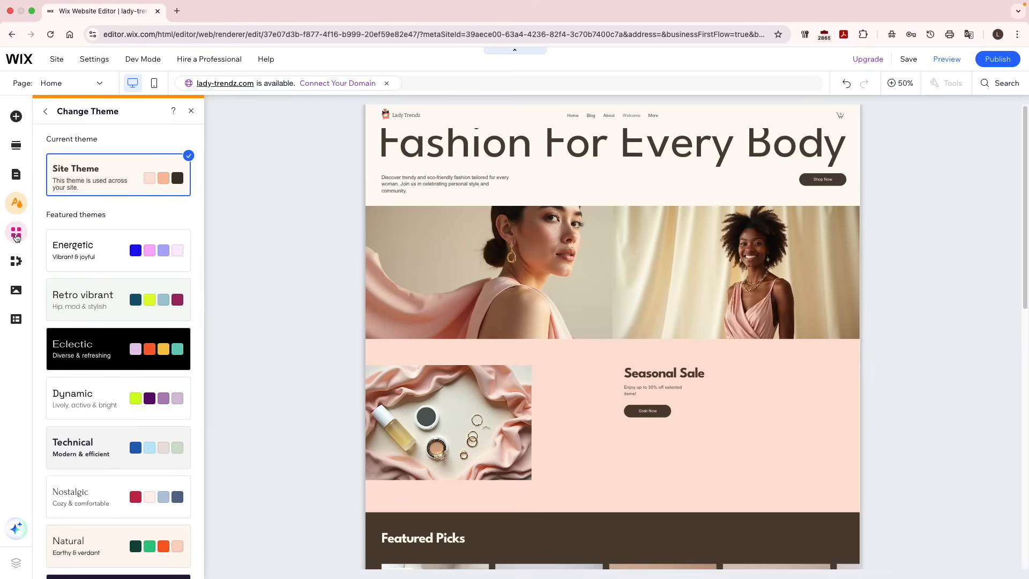
# Try the Cross fade, Horizontal and Vertical page transitions, and set the transition back to Out-in.
pyautogui.click(45, 111)
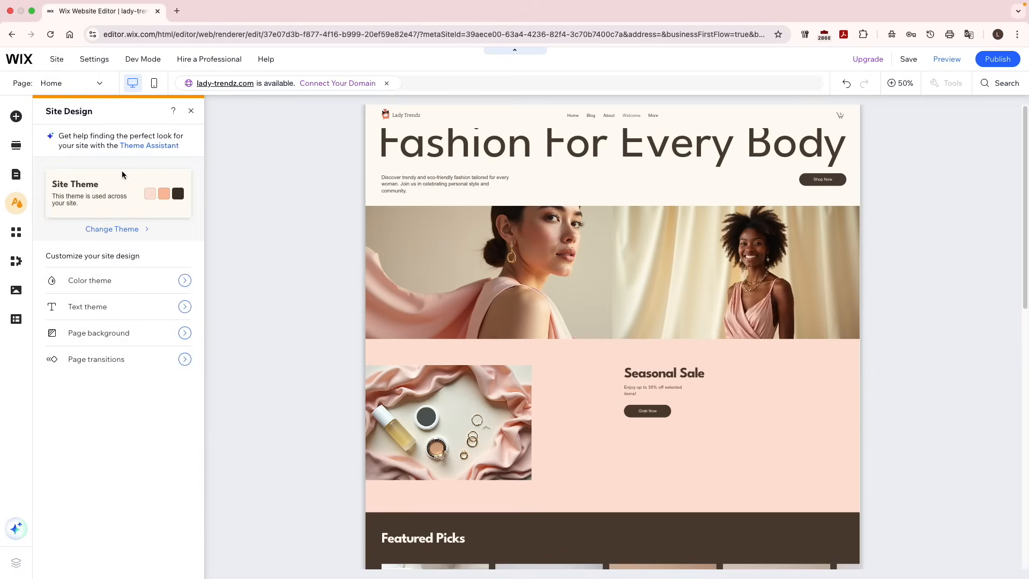
pyautogui.click(166, 361)
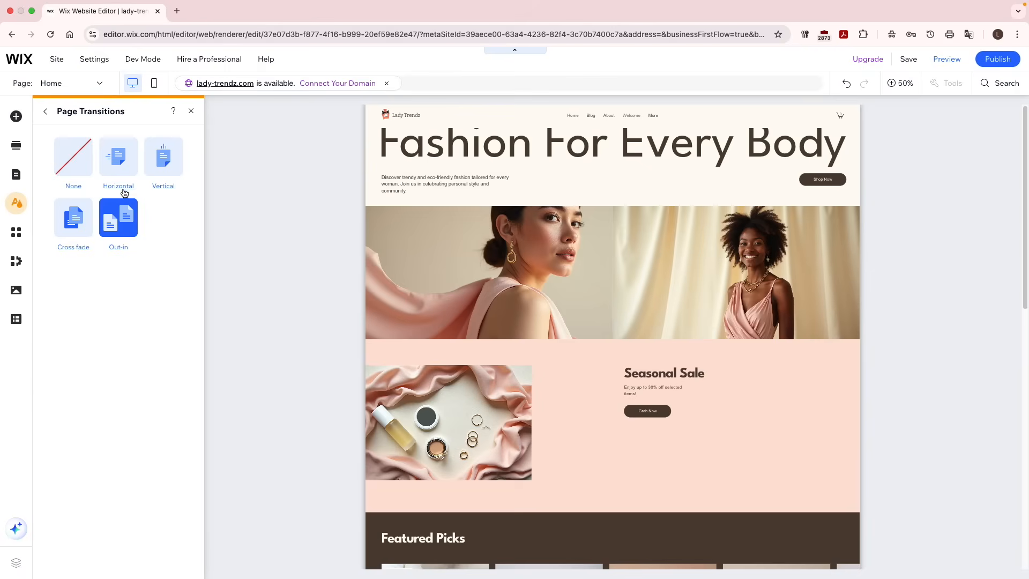
pyautogui.click(82, 228)
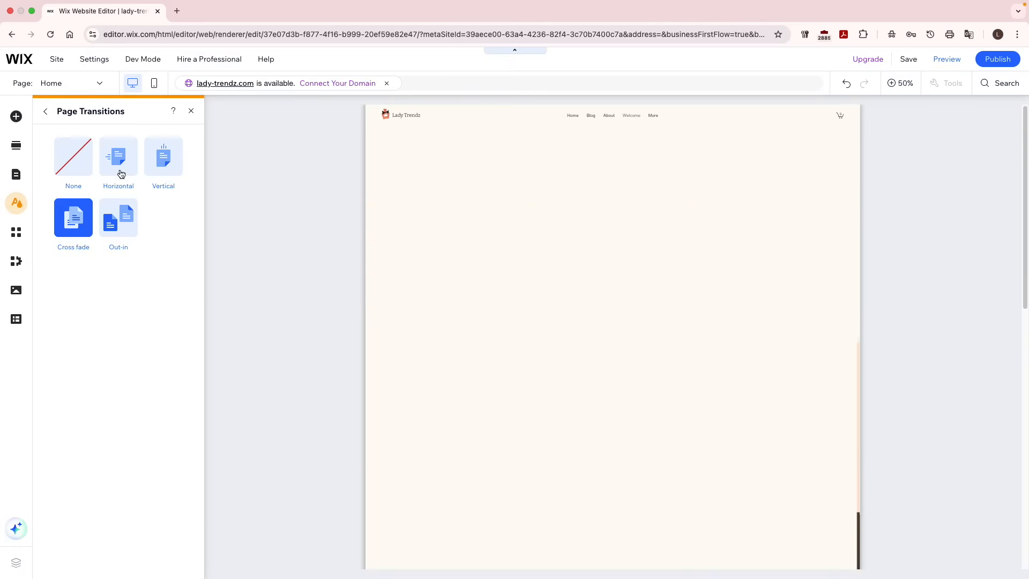
pyautogui.click(121, 173)
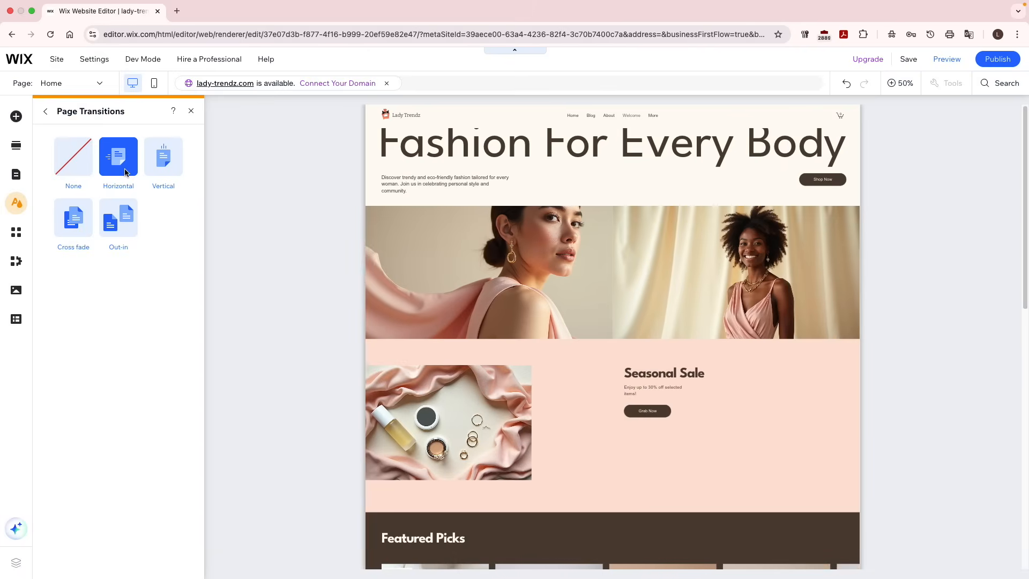
pyautogui.click(154, 170)
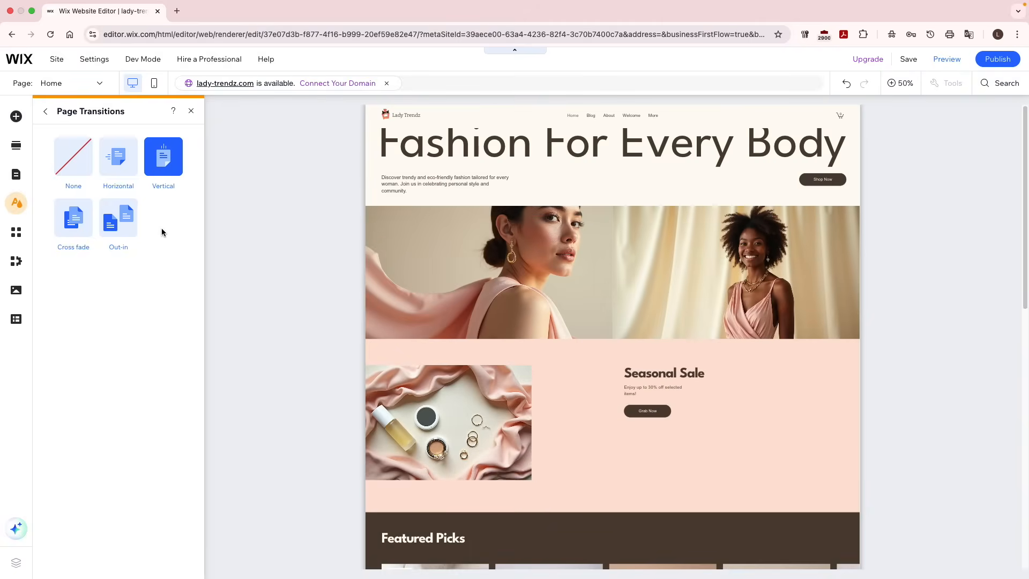
pyautogui.click(130, 235)
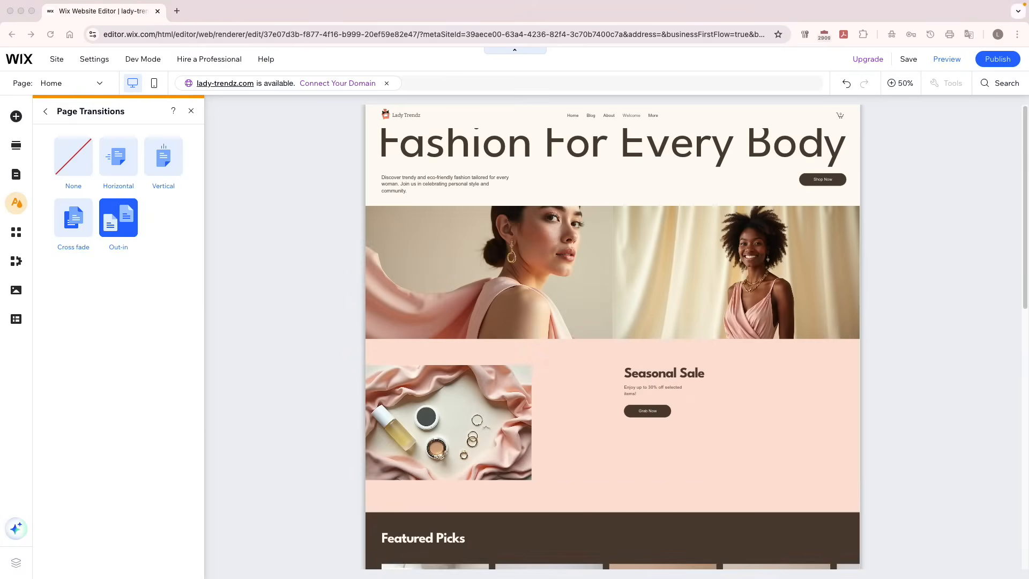
# Open the store's Product Page and look over its layout down to the footer.
pyautogui.click(59, 83)
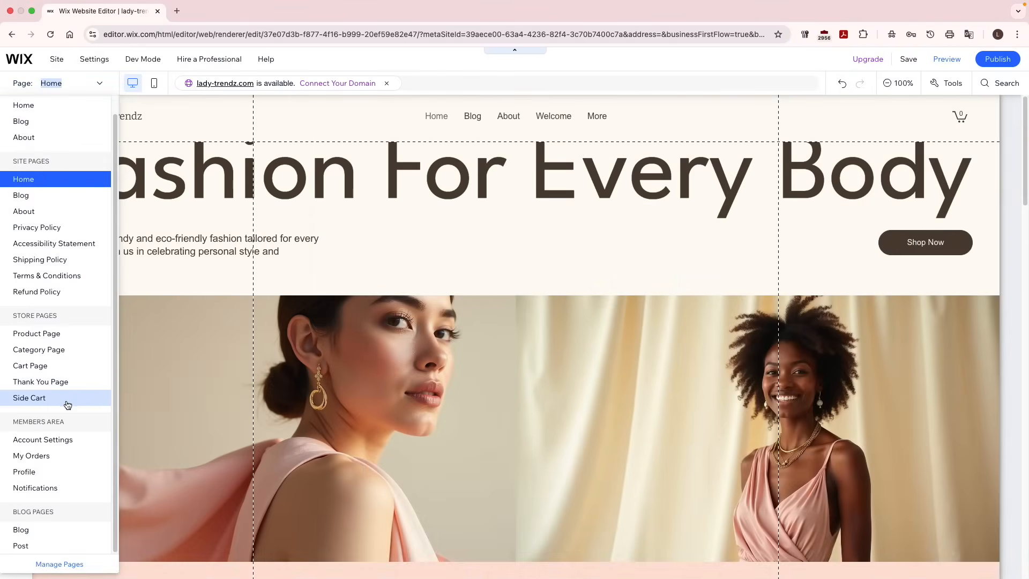
pyautogui.click(87, 340)
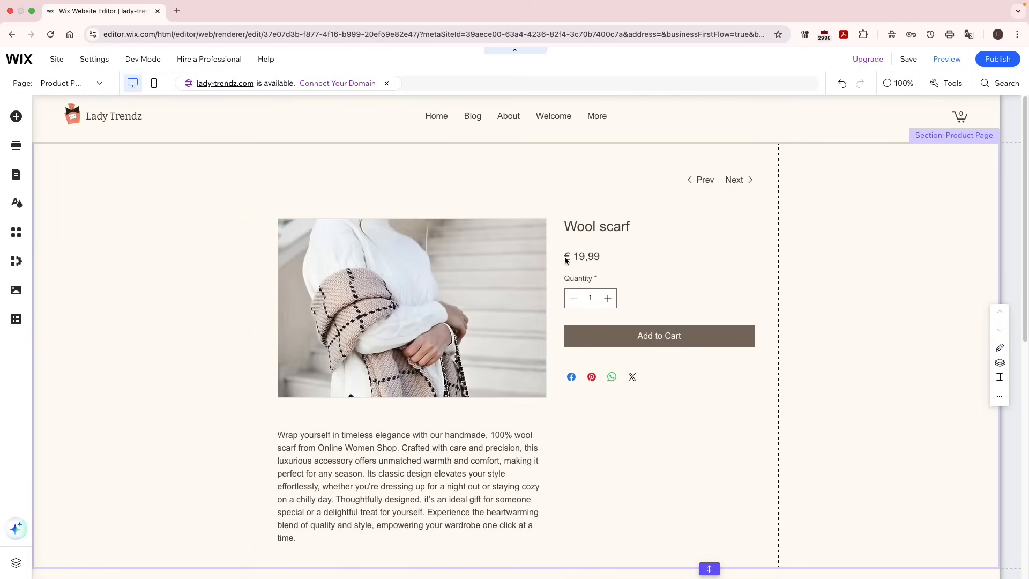
pyautogui.scroll(-2, 615, 436)
pyautogui.scroll(-2, 614, 429)
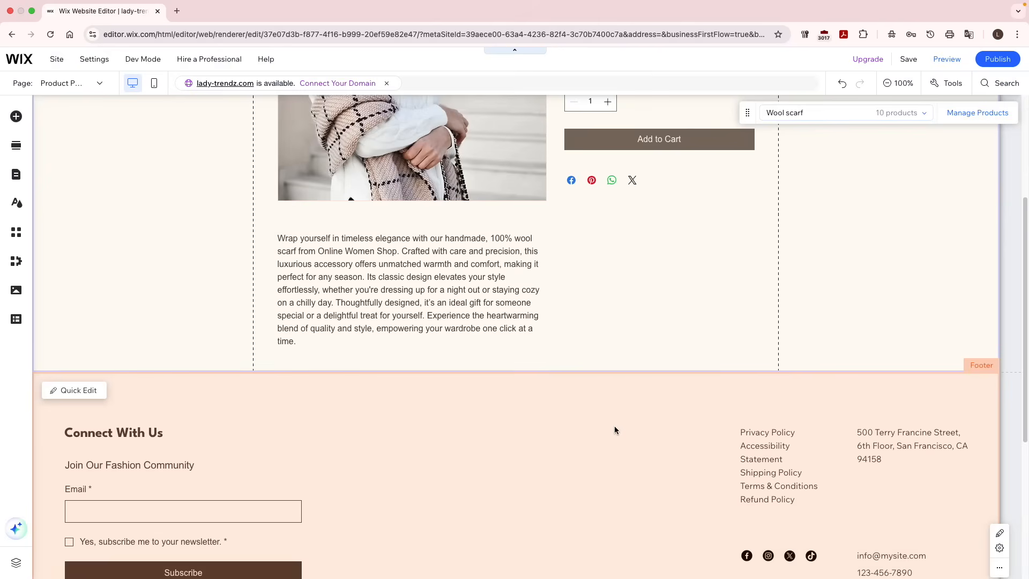
pyautogui.scroll(4, 696, 396)
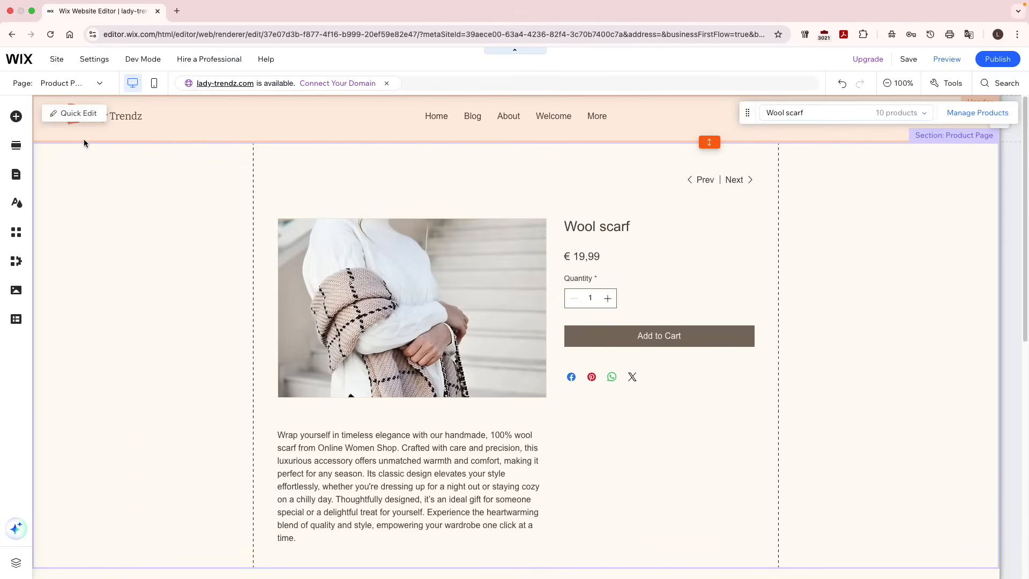
# Open the store's Category Page and look over its filters and product grid.
pyautogui.click(51, 85)
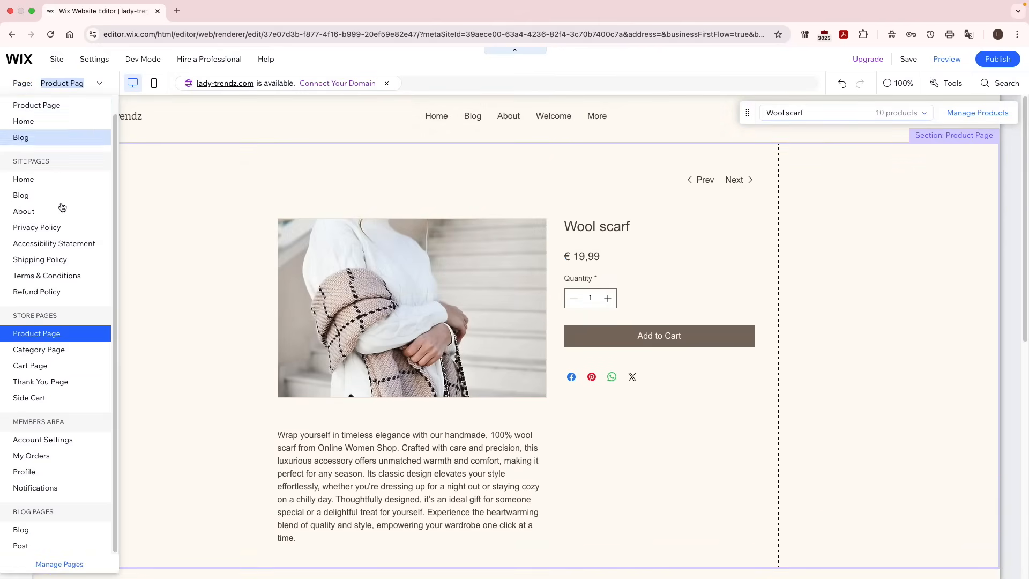
pyautogui.click(90, 353)
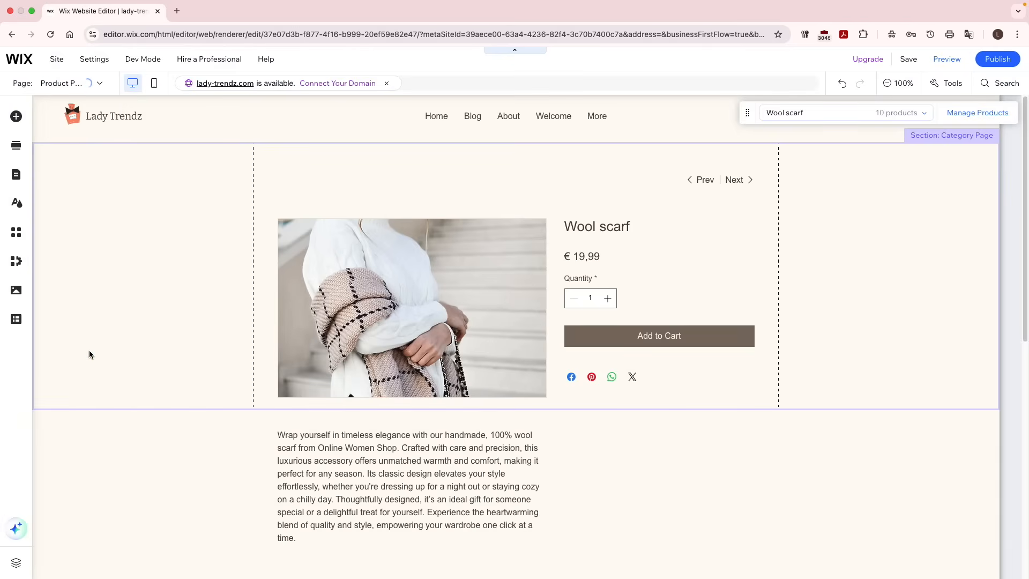
pyautogui.scroll(-3, 742, 374)
pyautogui.scroll(3, 659, 345)
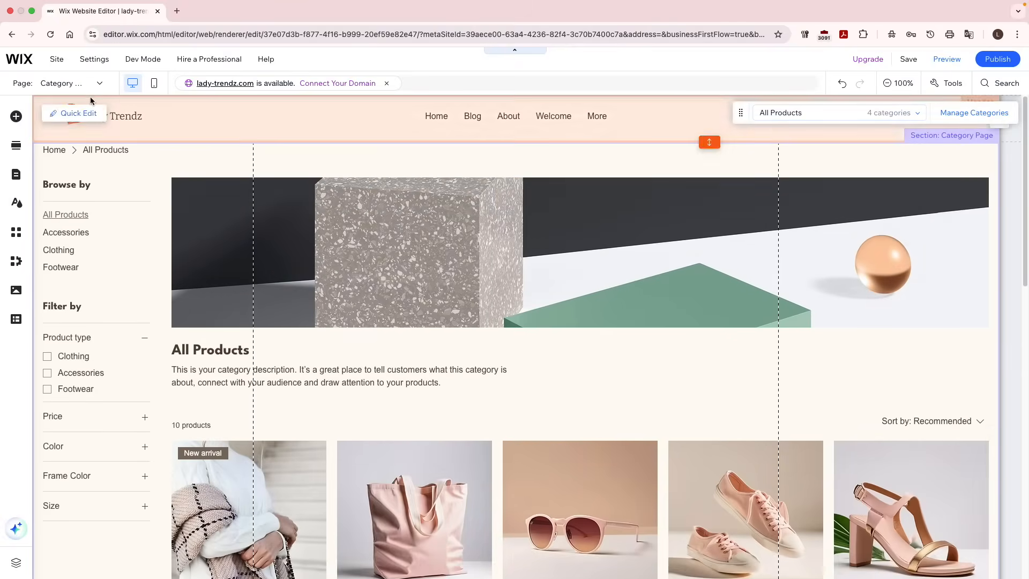
# Open the members area's Account Settings page and look through its account, login and privacy sections.
pyautogui.click(60, 83)
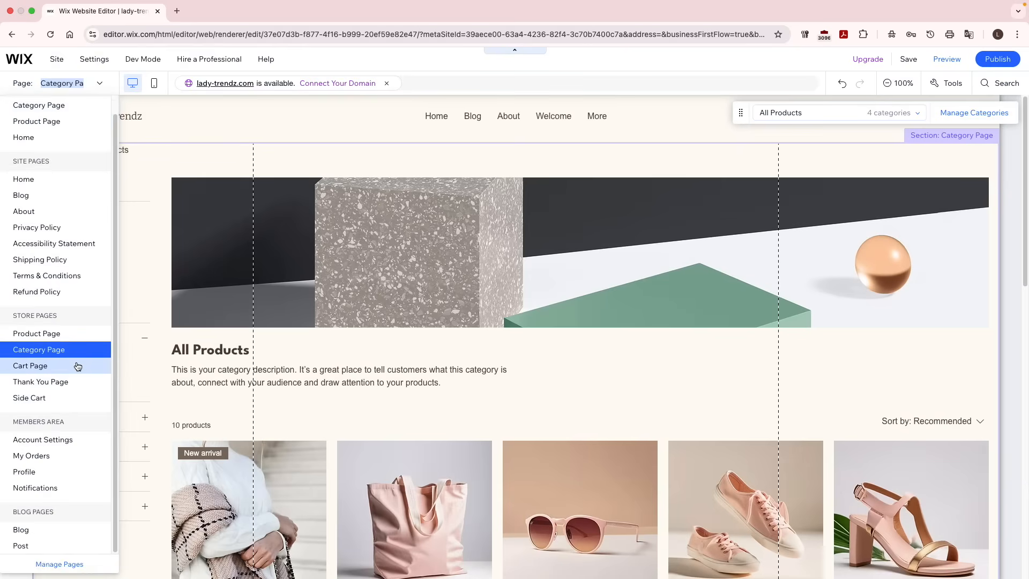
pyautogui.click(71, 440)
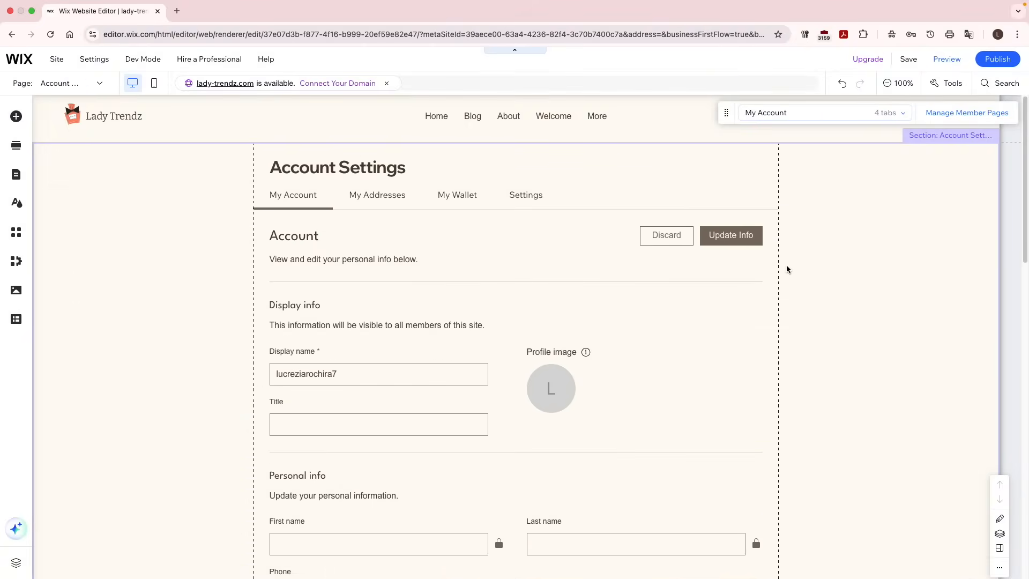
pyautogui.scroll(-10, 769, 383)
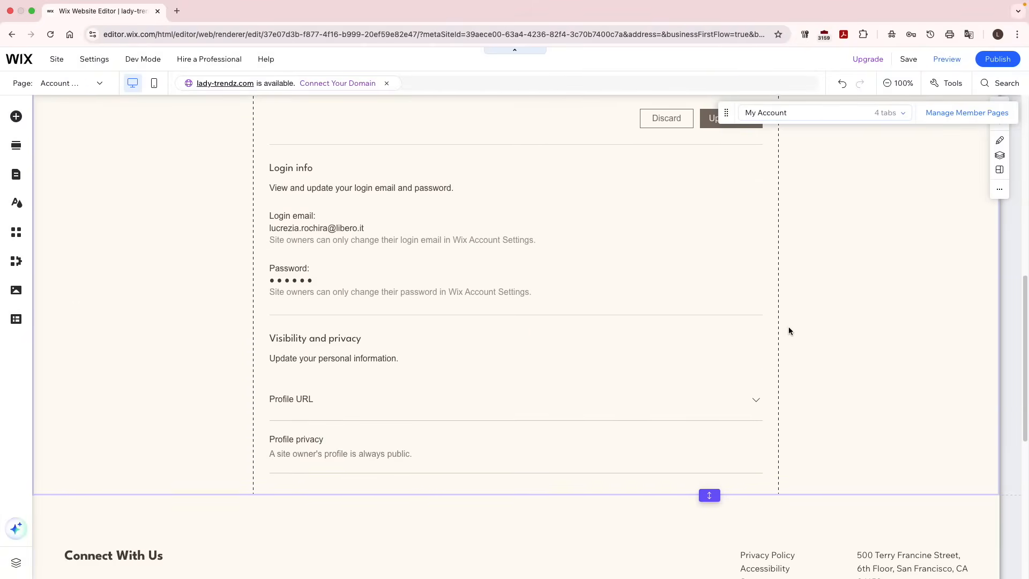
pyautogui.scroll(10, 789, 331)
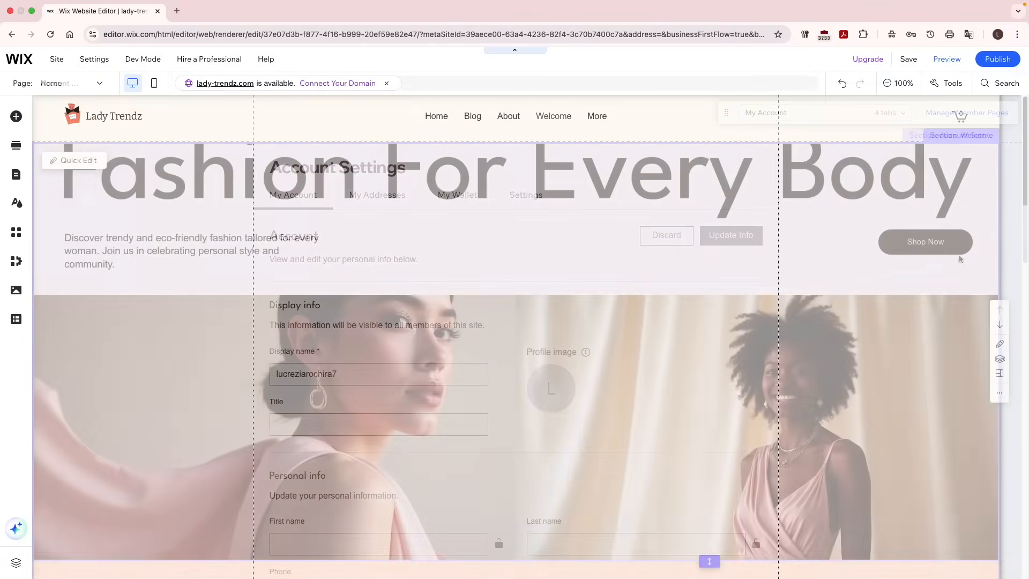